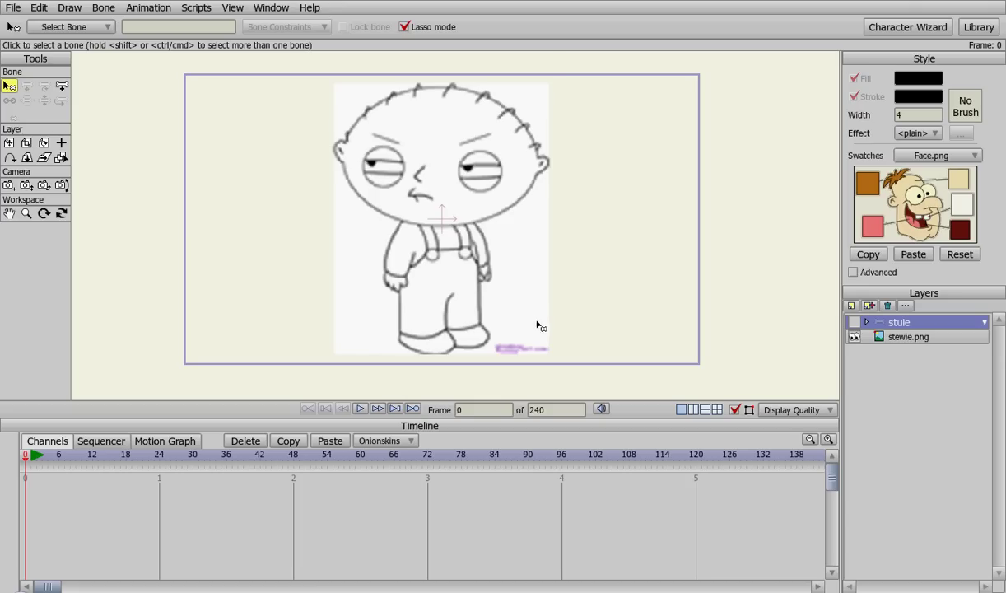
Delete the stewie.png reference image layer and show the stuie bone layer, checking its sublayers
{"action": "left_click", "coordinate": [856, 336]}
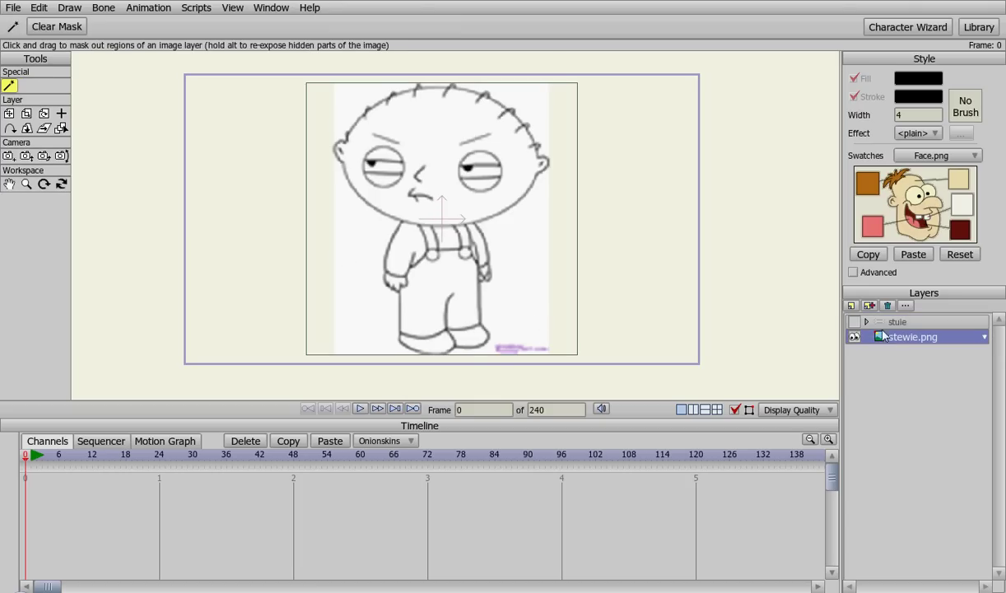
{"action": "key", "text": "Delete"}
{"action": "left_click", "coordinate": [569, 327]}
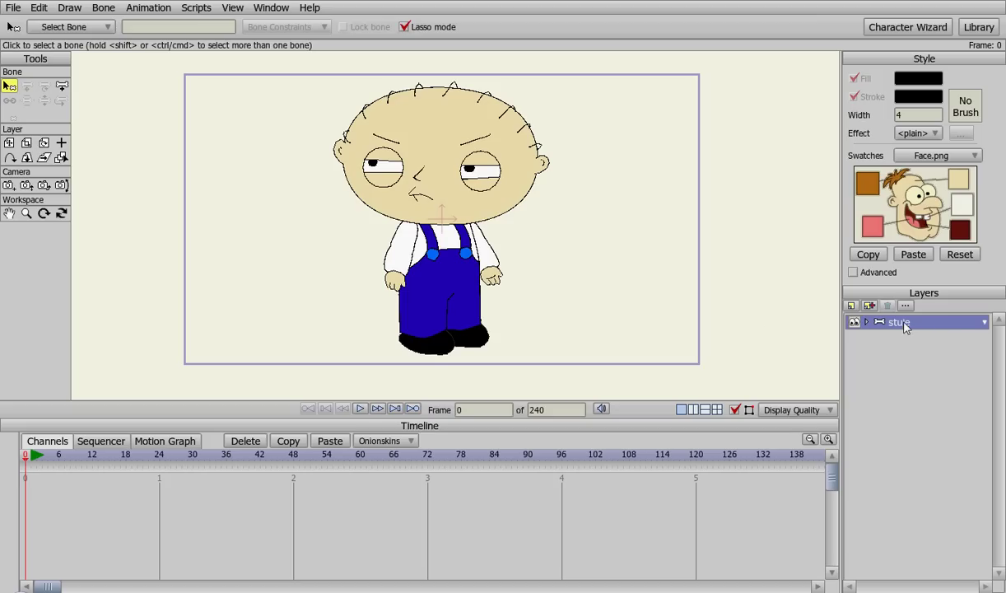
{"action": "left_click", "coordinate": [867, 323]}
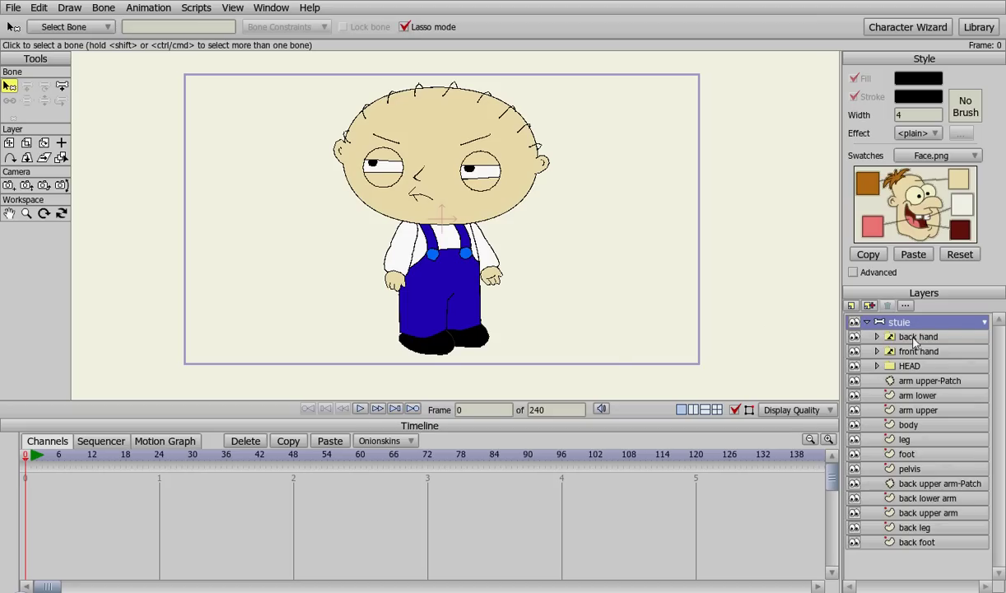
{"action": "left_click", "coordinate": [867, 323]}
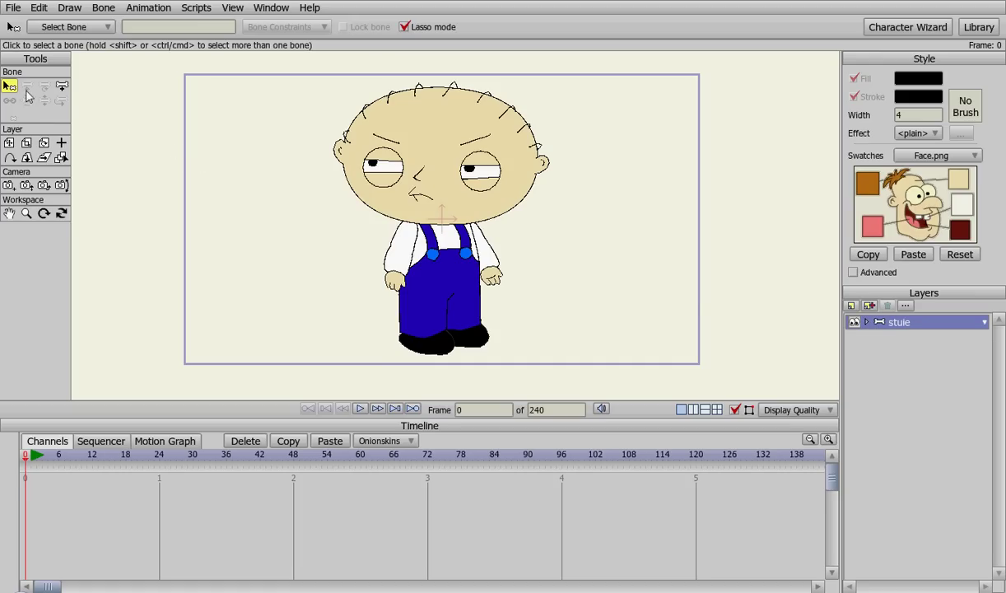
Add three bones to the stuie layer, one each for the pelvis, torso and head, chained upward from the pelvis
{"action": "left_click", "coordinate": [62, 87]}
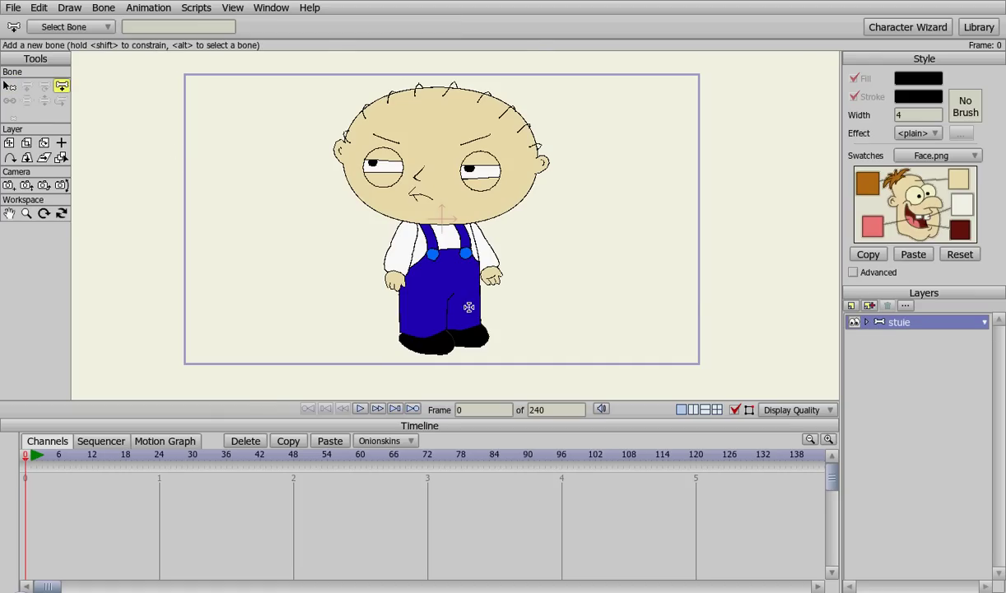
{"action": "scroll", "coordinate": [467, 296], "scroll_direction": "up", "scroll_amount": 3}
{"action": "scroll", "coordinate": [562, 319], "scroll_direction": "down", "scroll_amount": 3}
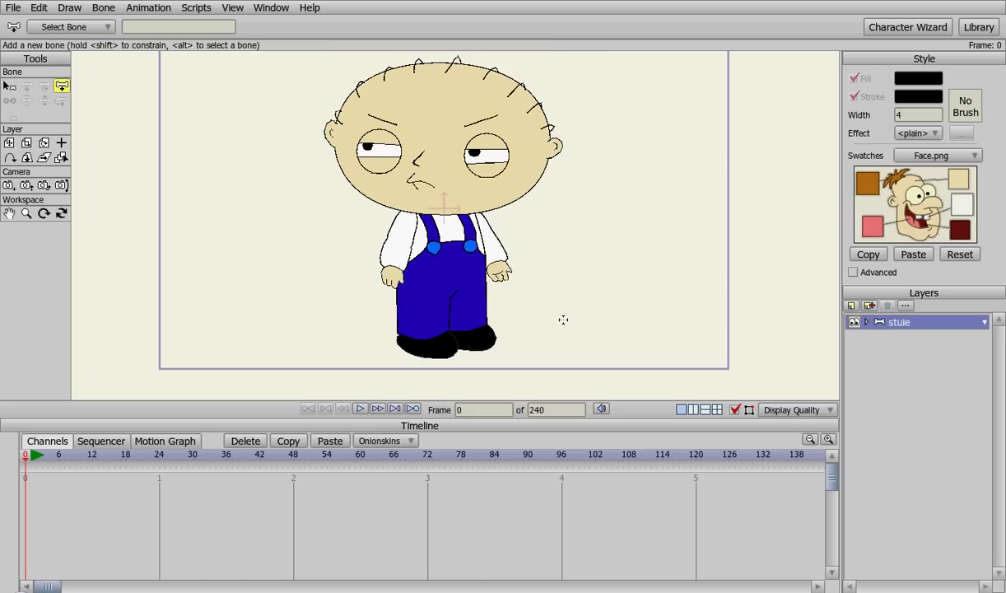
{"action": "scroll", "coordinate": [579, 244], "scroll_direction": "up", "scroll_amount": 1}
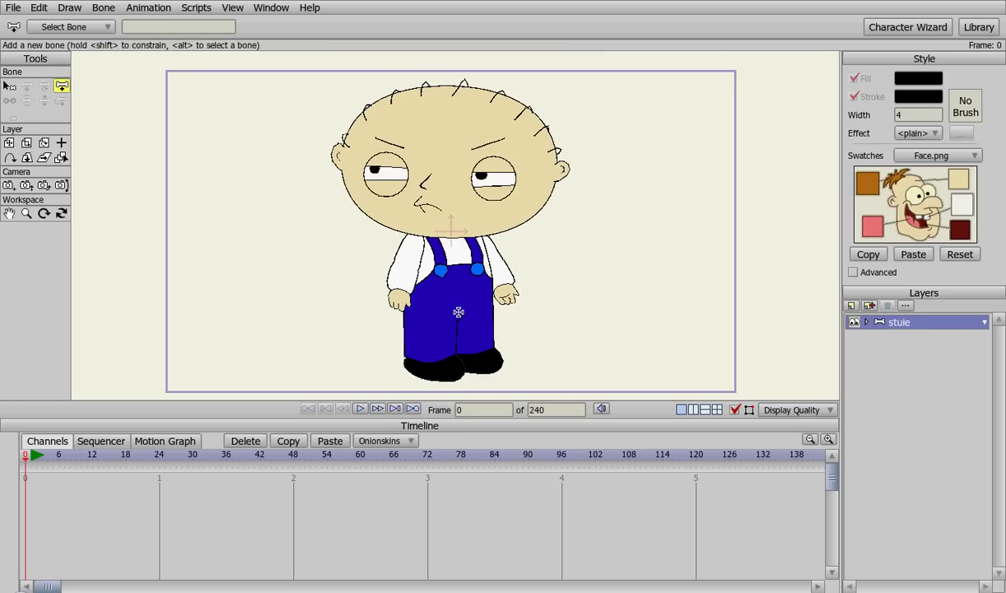
{"action": "left_click_drag", "start_coordinate": [457, 310], "coordinate": [459, 294]}
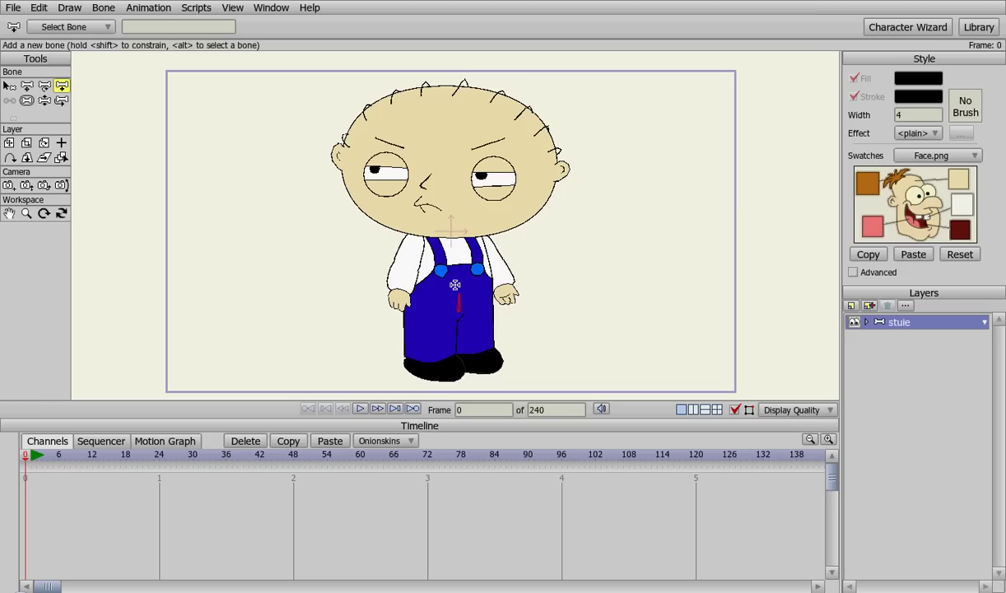
{"action": "left_click_drag", "start_coordinate": [452, 284], "coordinate": [452, 246]}
{"action": "left_click_drag", "start_coordinate": [444, 185], "coordinate": [446, 107]}
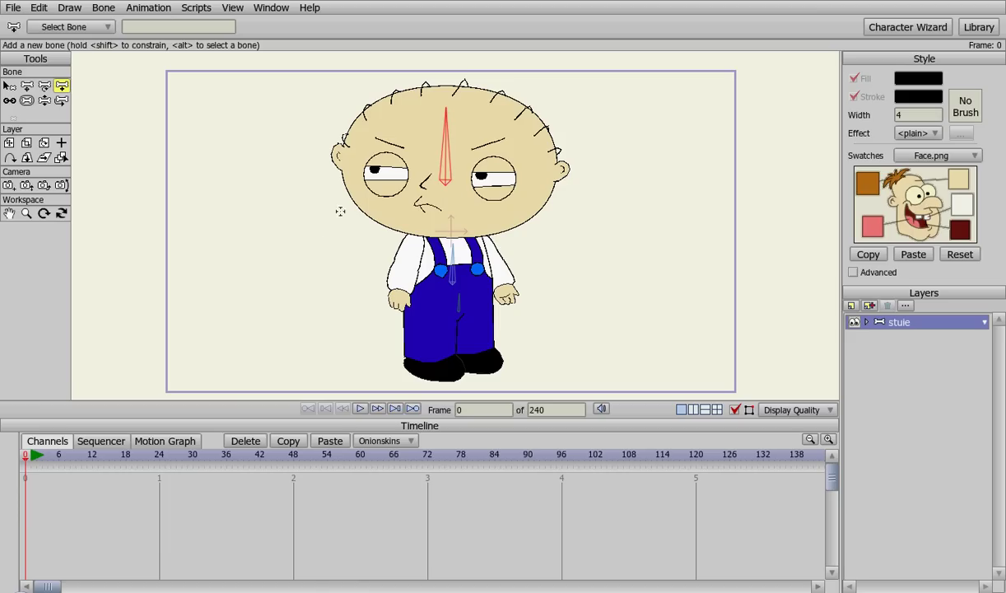
Set the strength of the head, torso and pelvis bones to 0, testing the head bone's influence before and after
{"action": "left_click", "coordinate": [45, 101]}
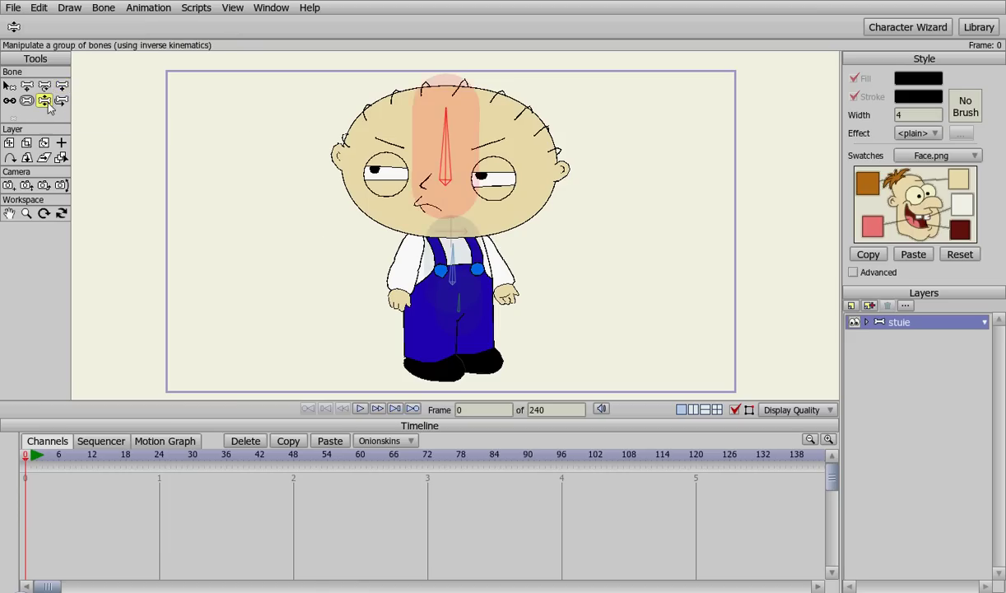
{"action": "left_click_drag", "start_coordinate": [450, 150], "coordinate": [180, 162]}
{"action": "left_click", "coordinate": [26, 100]}
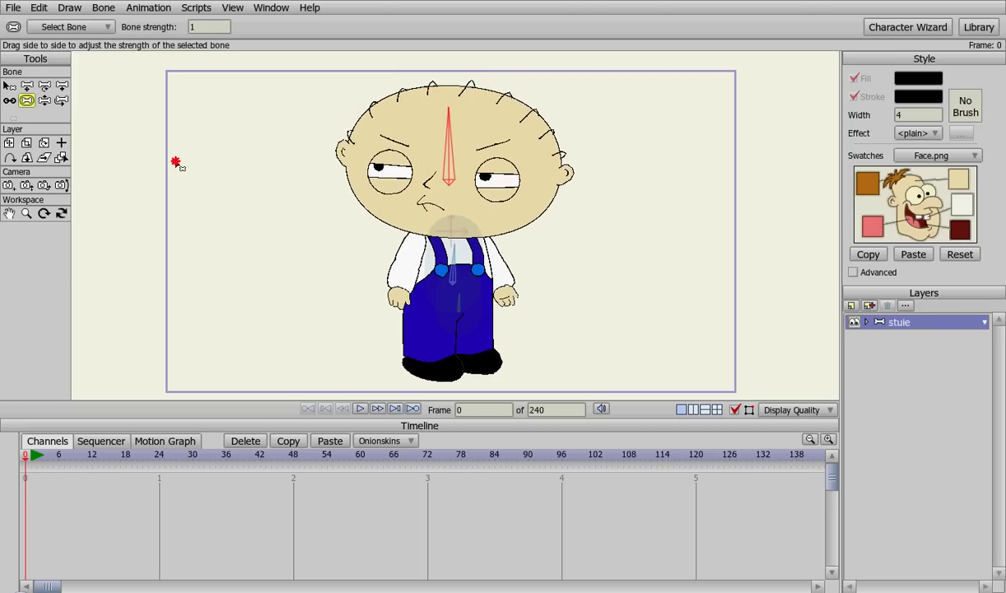
{"action": "left_click", "coordinate": [449, 249]}
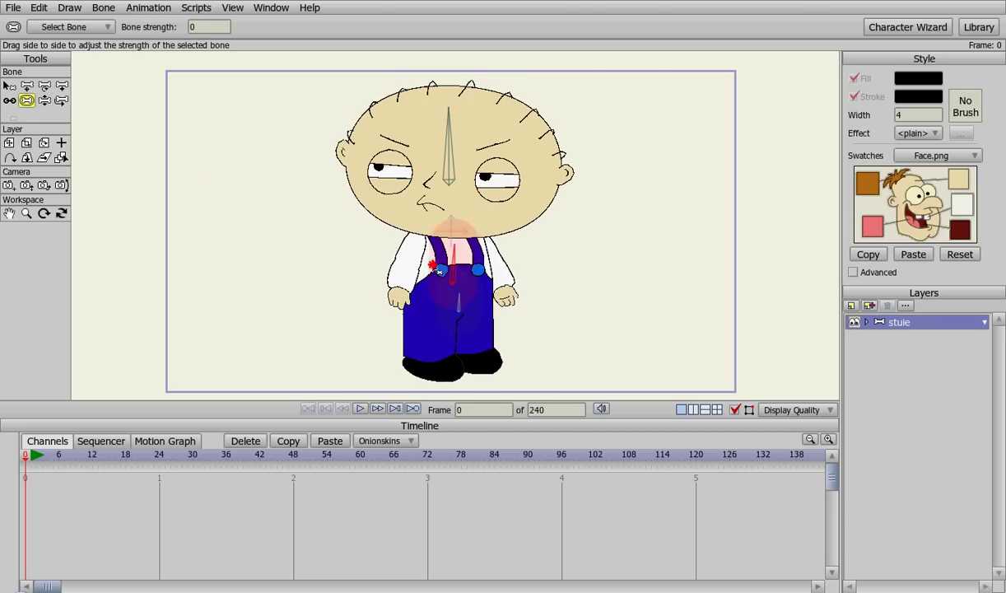
{"action": "left_click", "coordinate": [467, 307]}
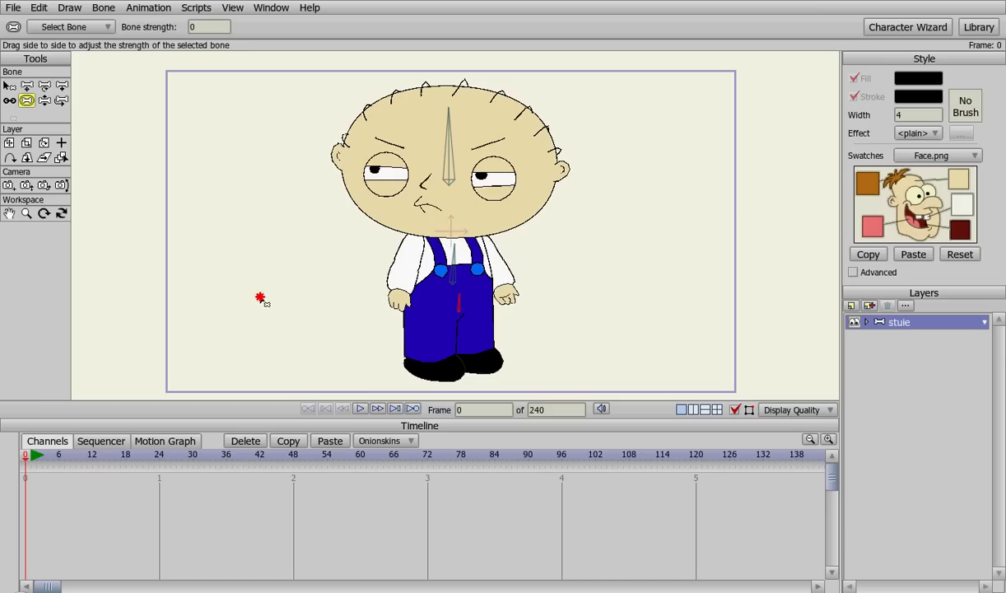
{"action": "left_click", "coordinate": [44, 102]}
{"action": "left_click_drag", "start_coordinate": [452, 147], "coordinate": [469, 27]}
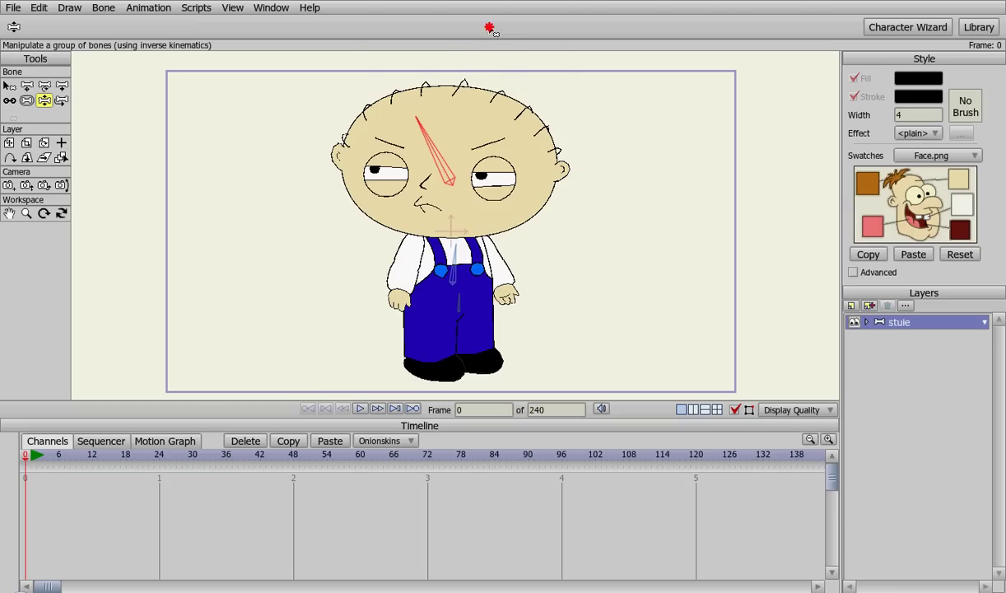
Bind the HEAD layer to the head bone, the body layer to the torso bone and the pelvis layer to the pelvis bone
{"action": "left_click", "coordinate": [866, 322]}
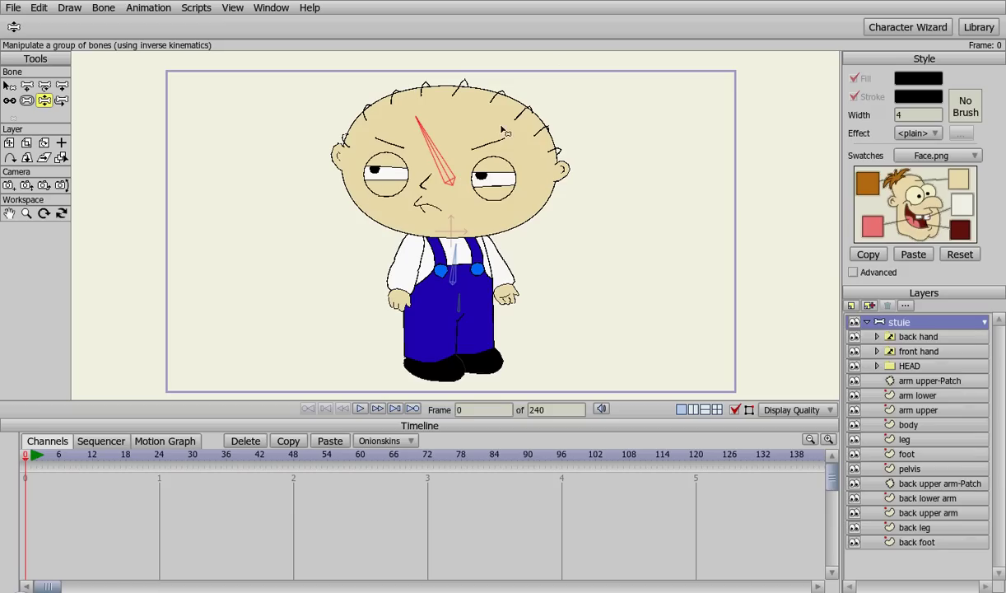
{"action": "left_click", "coordinate": [923, 370]}
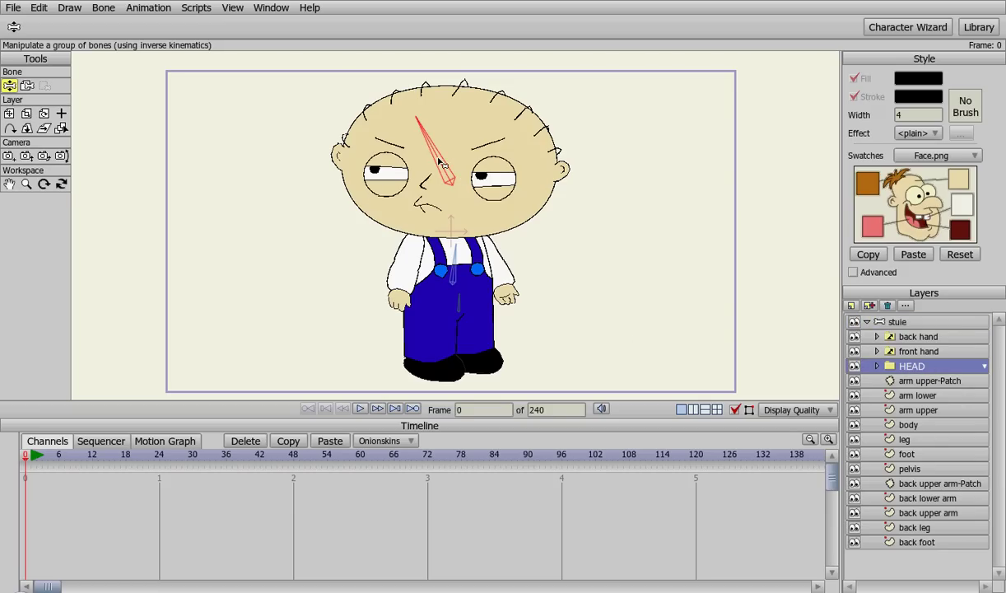
{"action": "left_click", "coordinate": [27, 87]}
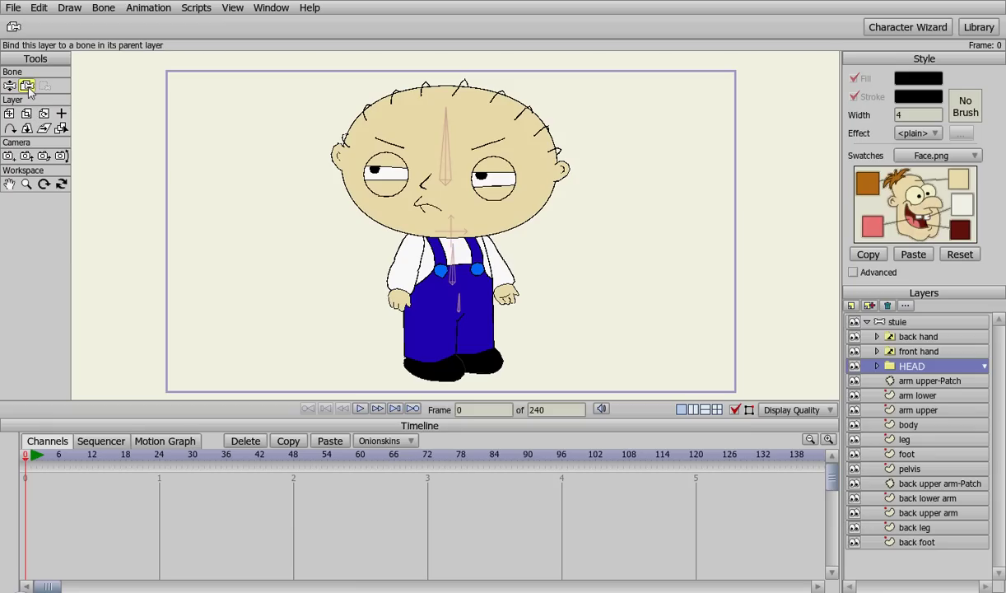
{"action": "left_click", "coordinate": [444, 163]}
{"action": "left_click", "coordinate": [961, 424]}
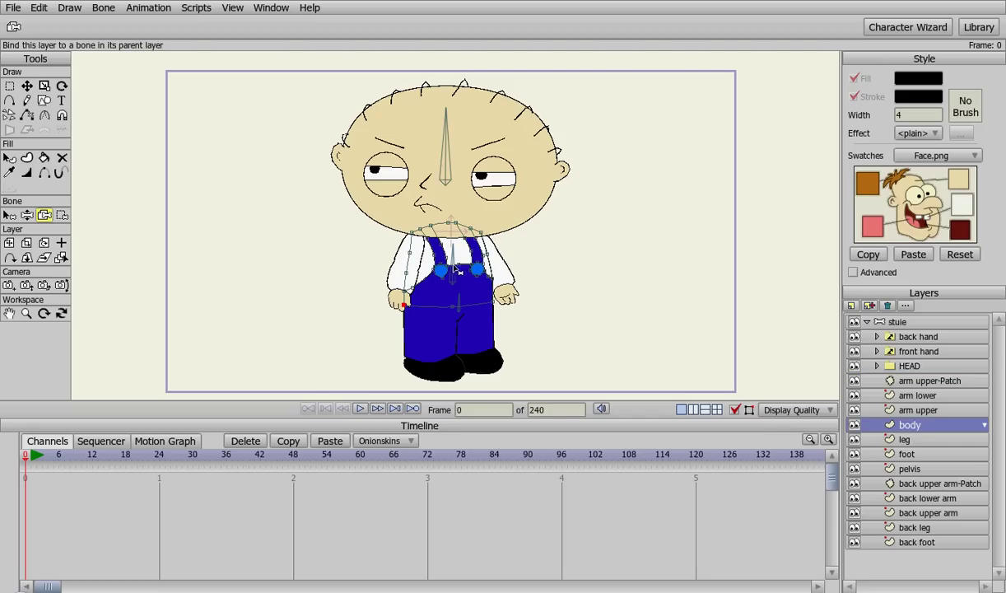
{"action": "left_click", "coordinate": [454, 268]}
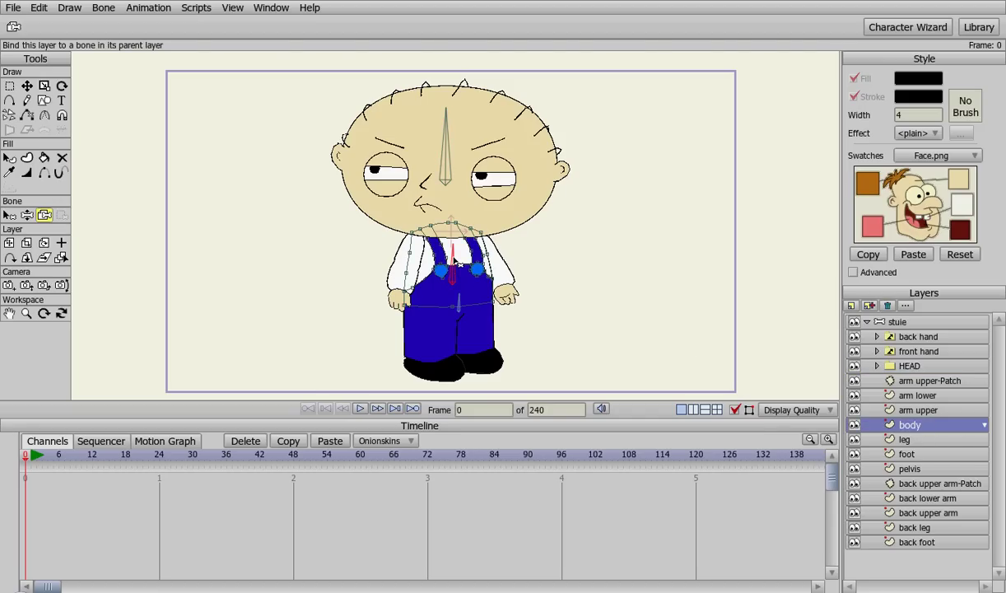
{"action": "left_click", "coordinate": [926, 468]}
{"action": "left_click", "coordinate": [460, 304]}
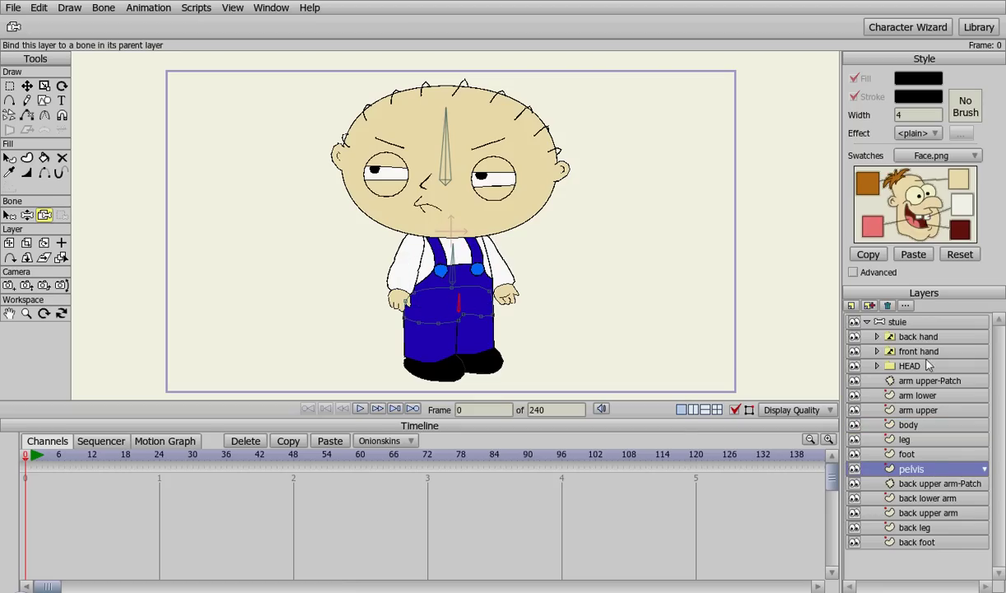
Test the rig on the stuie layer by manipulating the head and torso bones
{"action": "left_click", "coordinate": [882, 322]}
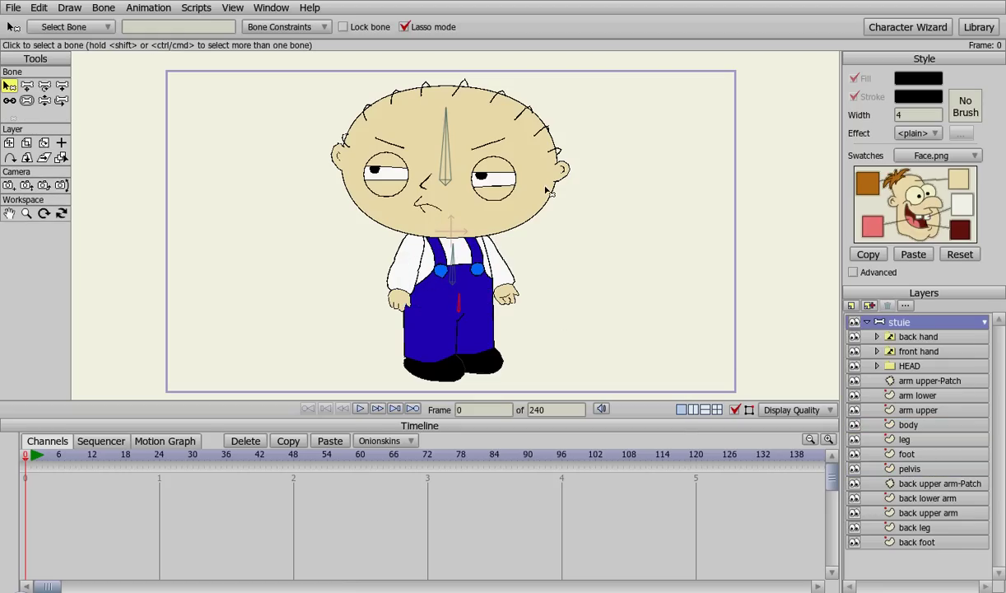
{"action": "left_click", "coordinate": [45, 99]}
{"action": "mouse_move", "coordinate": [445, 148]}
{"action": "left_mouse_down"}
{"action": "mouse_move", "coordinate": [402, 156]}
{"action": "mouse_move", "coordinate": [438, 169]}
{"action": "mouse_move", "coordinate": [483, 158]}
{"action": "mouse_move", "coordinate": [532, 168]}
{"action": "mouse_move", "coordinate": [493, 205]}
{"action": "mouse_move", "coordinate": [634, 173]}
{"action": "mouse_move", "coordinate": [527, 148]}
{"action": "mouse_move", "coordinate": [257, 170]}
{"action": "mouse_move", "coordinate": [400, 167]}
{"action": "mouse_move", "coordinate": [472, 141]}
{"action": "mouse_move", "coordinate": [316, 123]}
{"action": "mouse_move", "coordinate": [457, 82]}
{"action": "mouse_move", "coordinate": [398, 87]}
{"action": "mouse_move", "coordinate": [412, 70]}
{"action": "mouse_move", "coordinate": [432, 78]}
{"action": "left_mouse_up"}
{"action": "left_click_drag", "start_coordinate": [436, 255], "coordinate": [451, 262]}
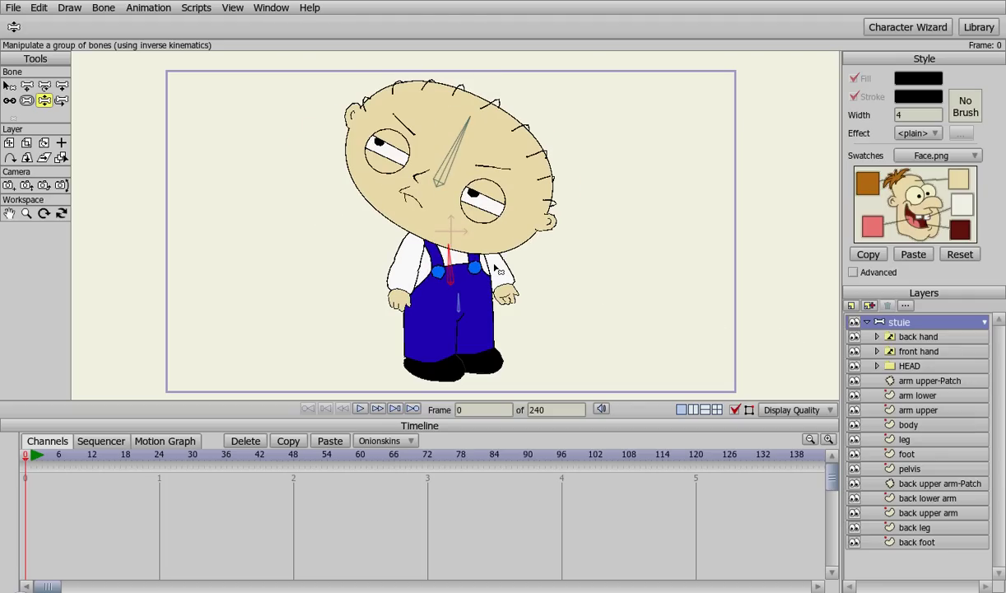
Add a three-bone chain of upper arm, lower arm and hand to both the front and back arms, parented to the torso bone
{"action": "left_click", "coordinate": [8, 87]}
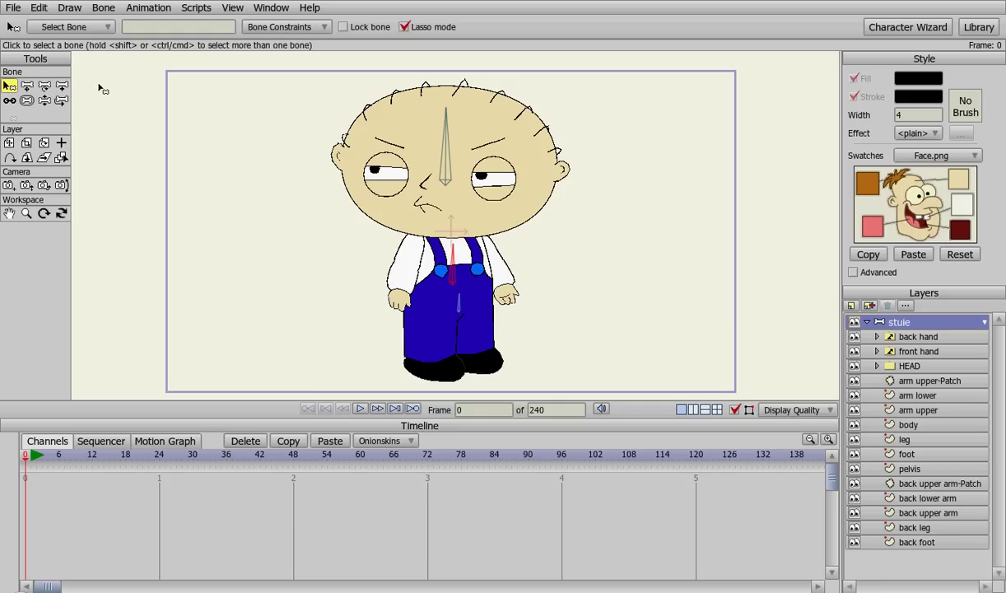
{"action": "left_click", "coordinate": [62, 85]}
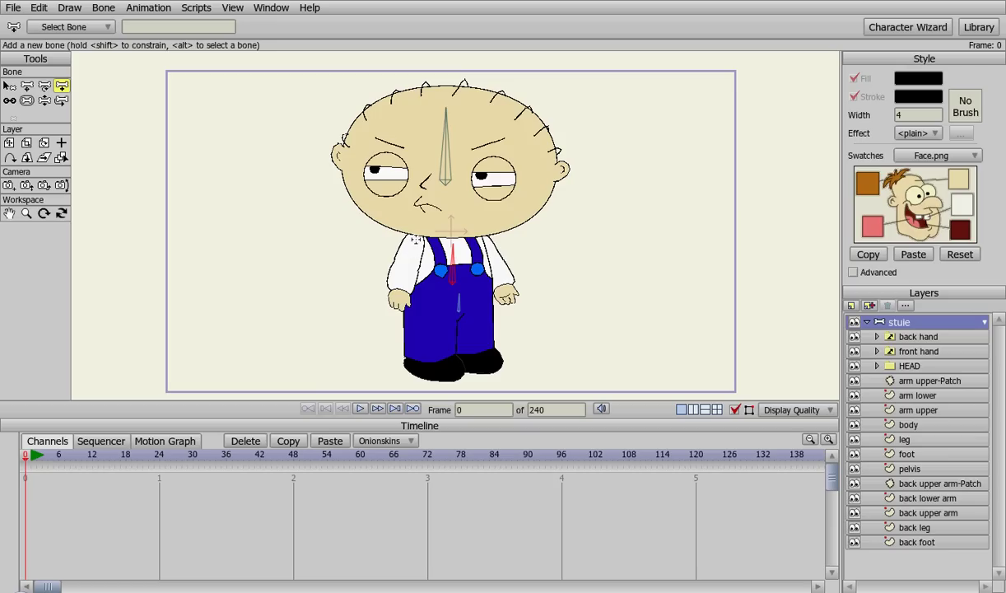
{"action": "left_click_drag", "start_coordinate": [415, 240], "coordinate": [393, 314]}
{"action": "left_click", "coordinate": [10, 87]}
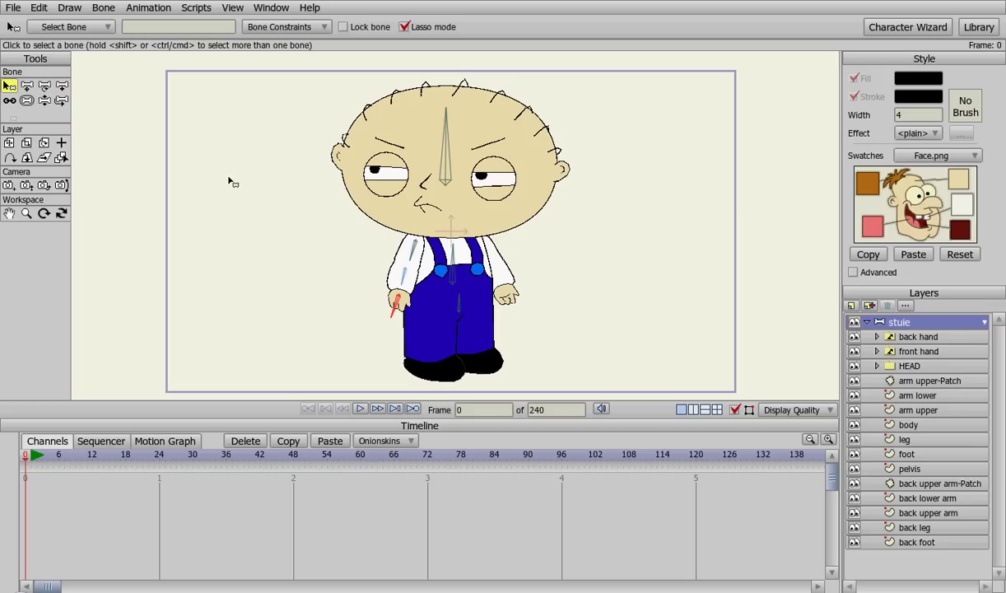
{"action": "left_click", "coordinate": [438, 263]}
{"action": "left_click", "coordinate": [60, 86]}
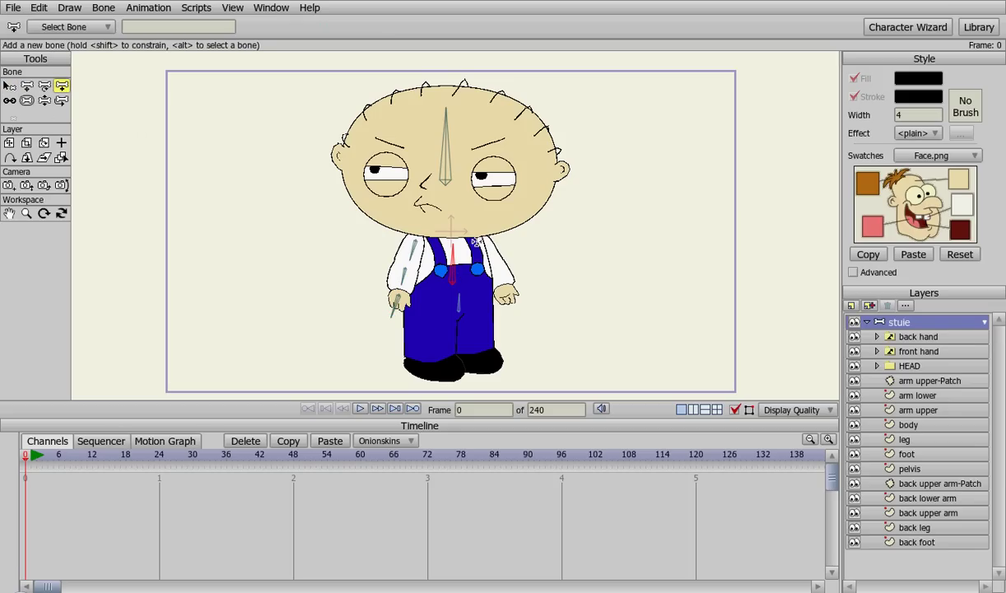
{"action": "left_click_drag", "start_coordinate": [478, 240], "coordinate": [517, 314]}
Add one bone down the front leg and one down the back leg, each parented to the pelvis bone
{"action": "left_click", "coordinate": [10, 86]}
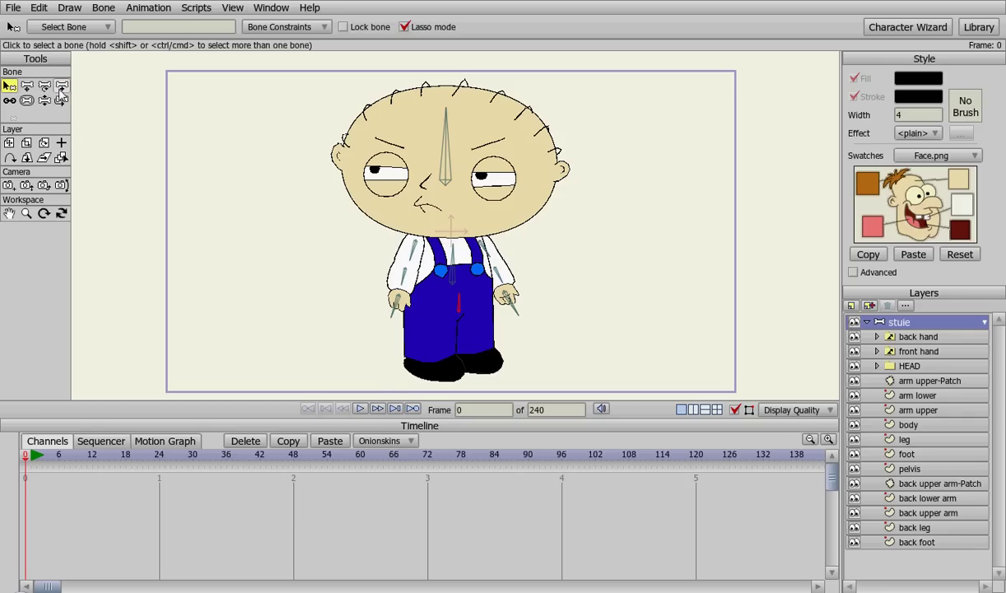
{"action": "left_click", "coordinate": [61, 88]}
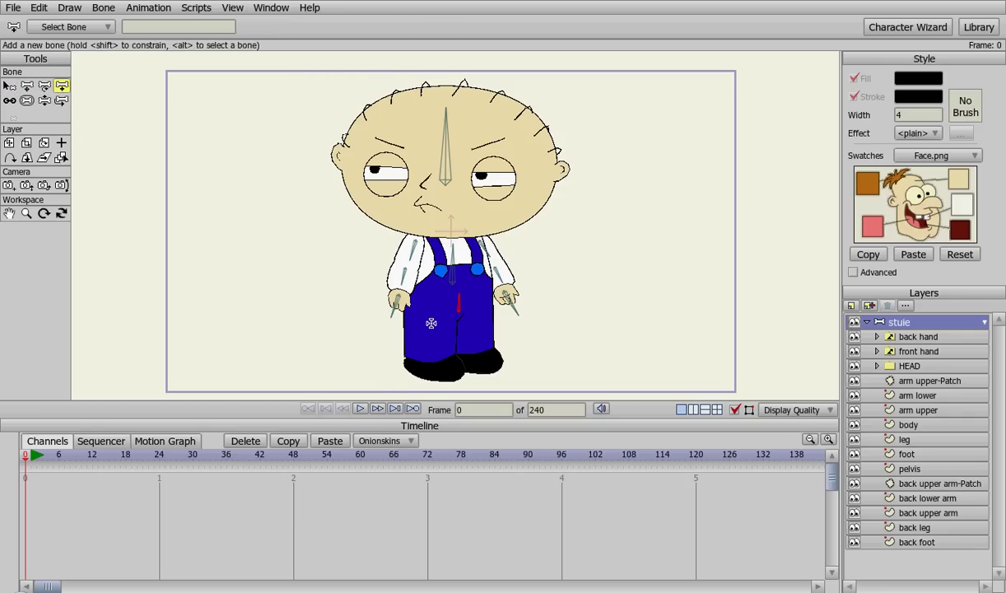
{"action": "left_click_drag", "start_coordinate": [431, 323], "coordinate": [430, 363]}
{"action": "left_click", "coordinate": [9, 85]}
{"action": "left_click", "coordinate": [449, 298]}
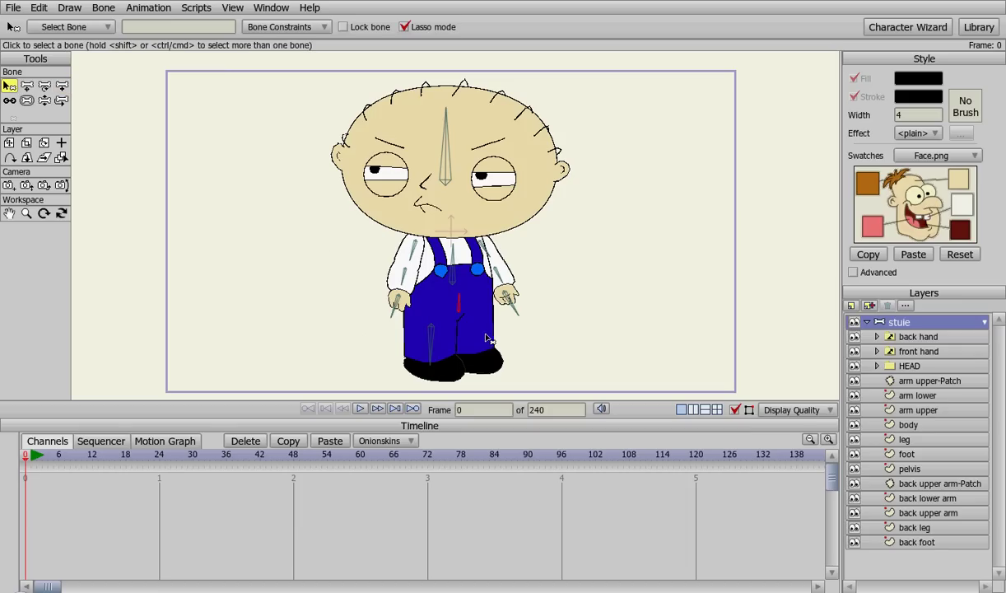
{"action": "left_click", "coordinate": [62, 85]}
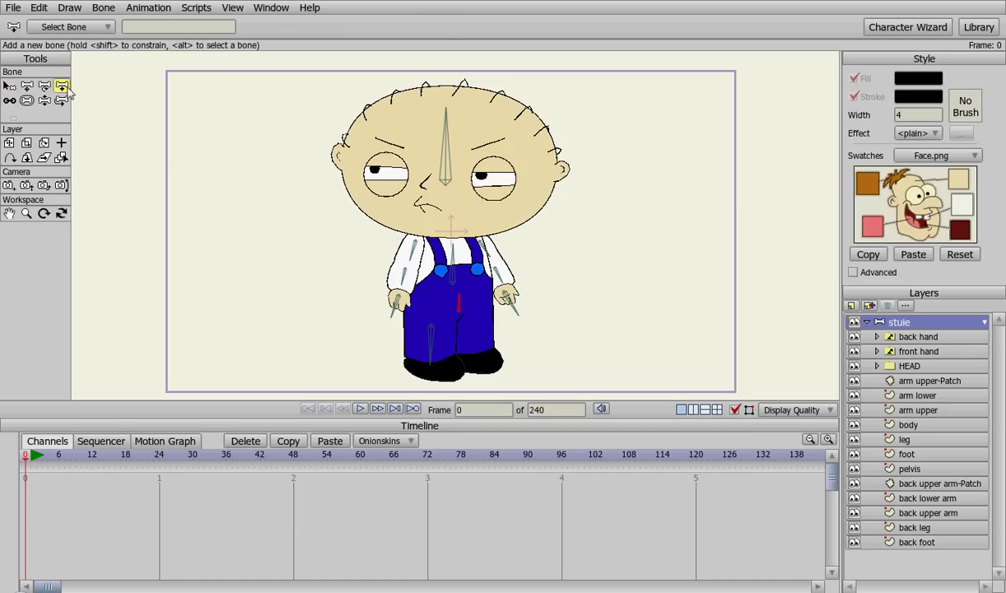
{"action": "left_click_drag", "start_coordinate": [476, 326], "coordinate": [477, 365]}
Add a bone along each foot, the back foot's parented to the back leg bone and the front foot's to the front leg bone
{"action": "left_click_drag", "start_coordinate": [467, 360], "coordinate": [520, 368]}
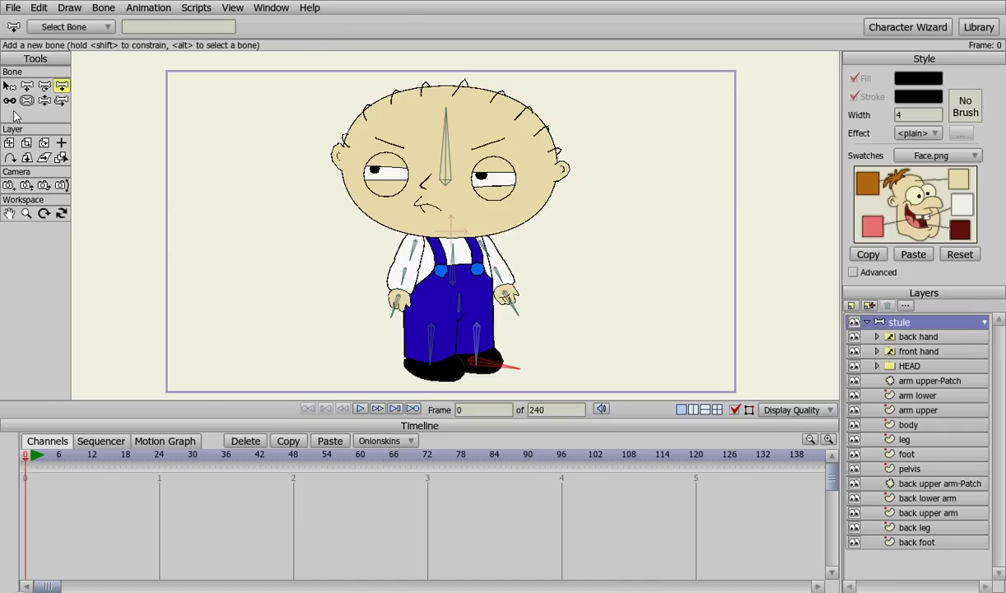
{"action": "left_click", "coordinate": [9, 86]}
{"action": "left_click", "coordinate": [415, 335]}
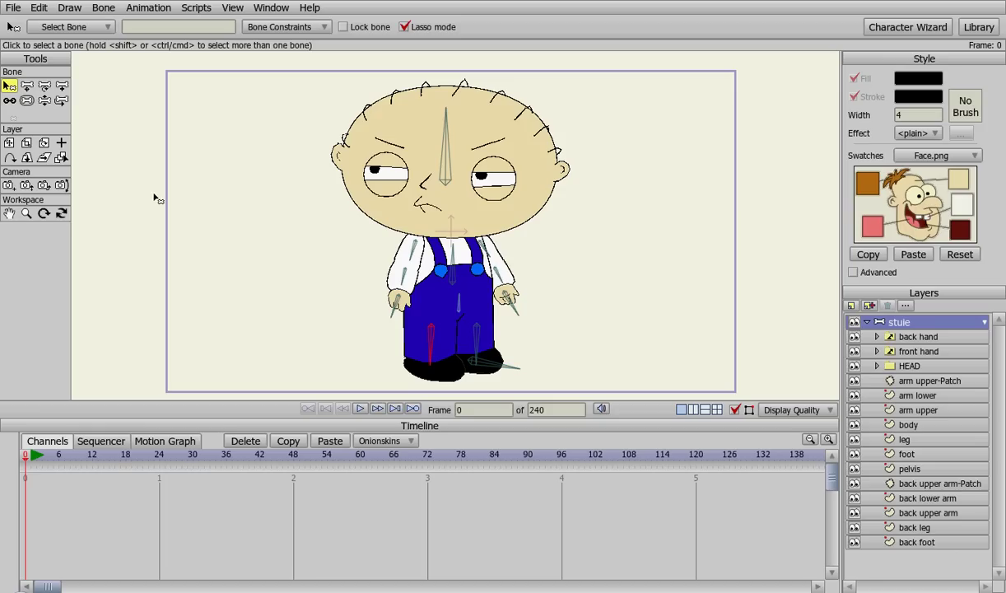
{"action": "left_click", "coordinate": [62, 86]}
{"action": "left_click_drag", "start_coordinate": [417, 365], "coordinate": [458, 384]}
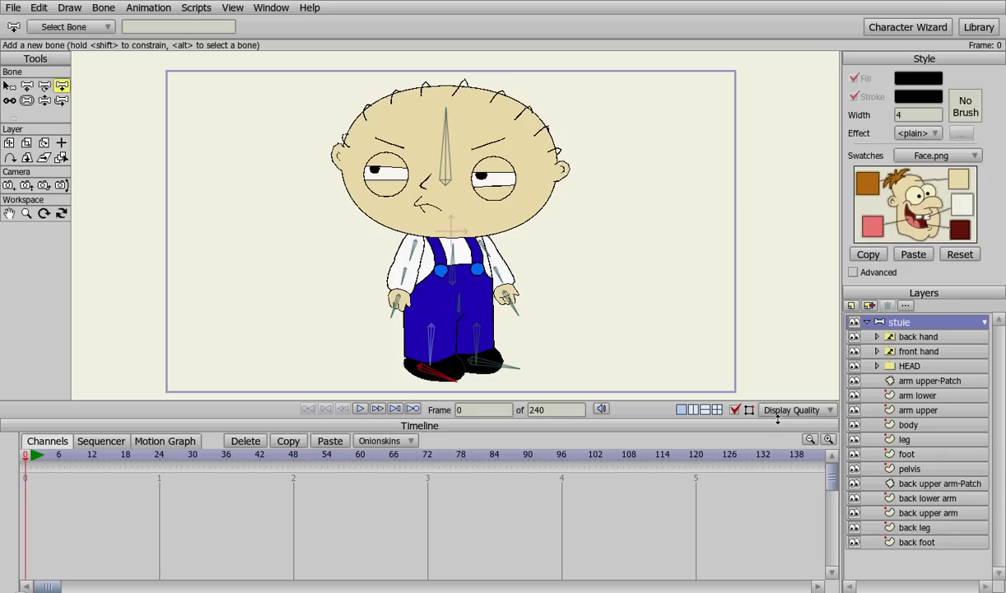
Bind the back foot layer to the back foot bone and the back leg layer to the back leg bone
{"action": "left_click", "coordinate": [887, 543]}
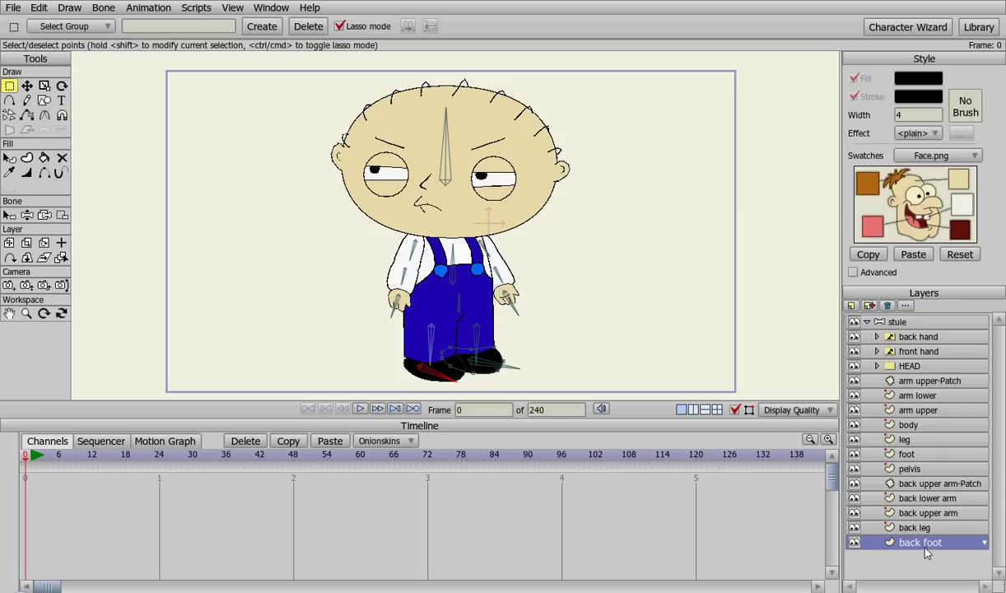
{"action": "left_click", "coordinate": [45, 217]}
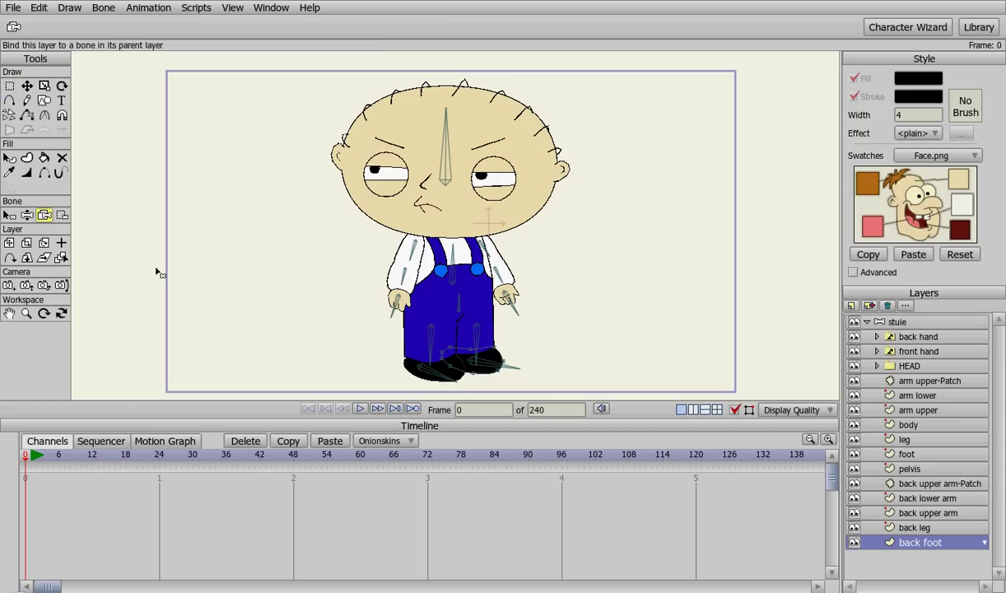
{"action": "left_click", "coordinate": [478, 359]}
{"action": "left_click", "coordinate": [912, 528]}
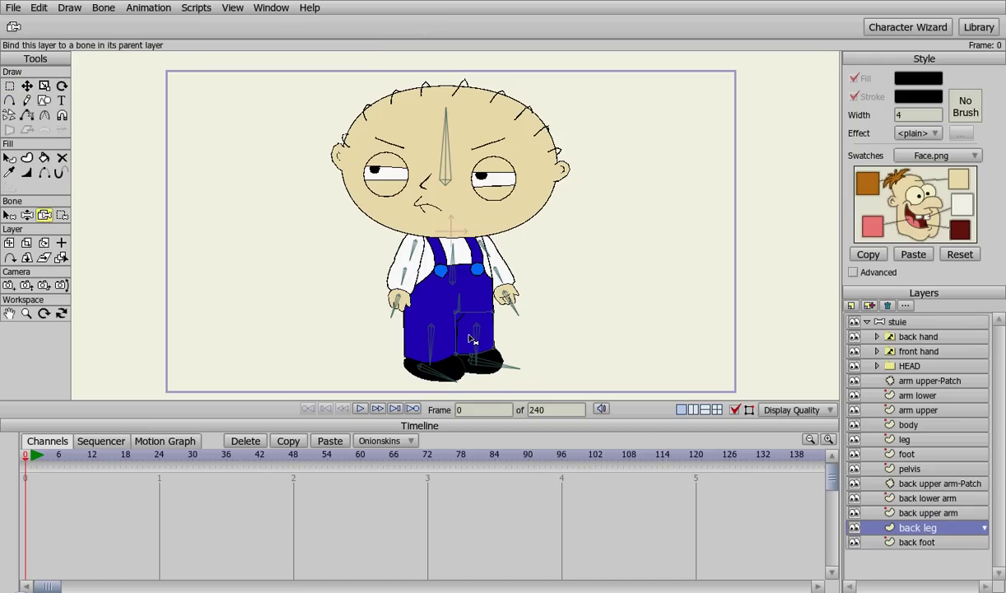
Bind the back upper arm layer and its patch to the back upper arm bone, and the back lower arm layer to the back lower arm bone
{"action": "left_click", "coordinate": [924, 515]}
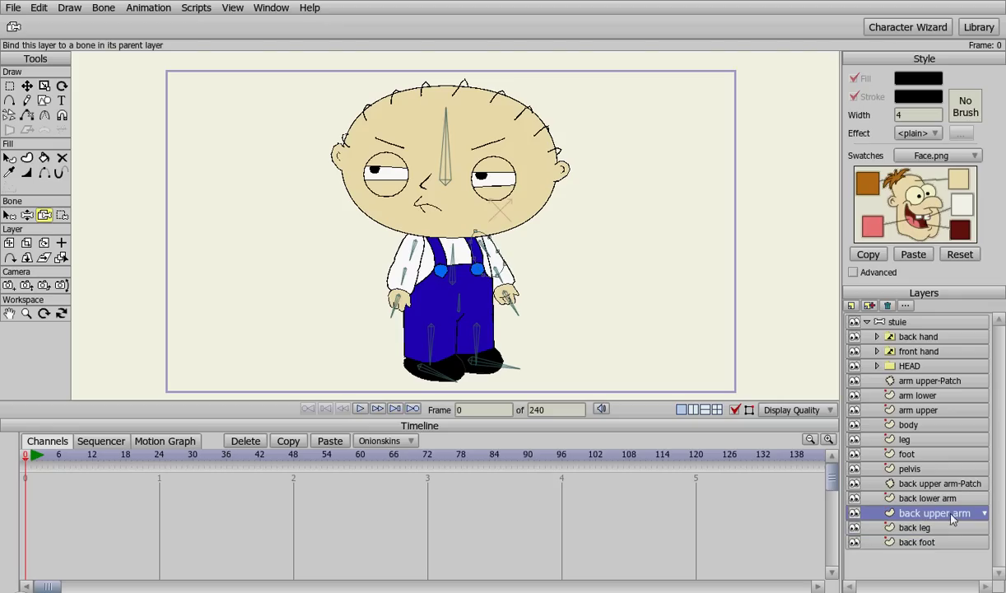
{"action": "left_click", "coordinate": [466, 245]}
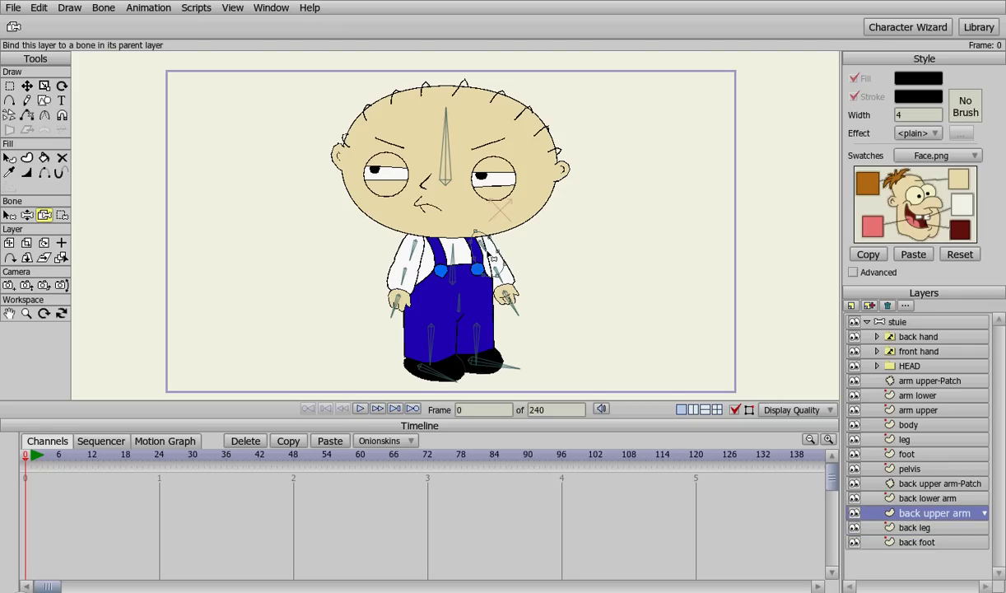
{"action": "left_click", "coordinate": [913, 498]}
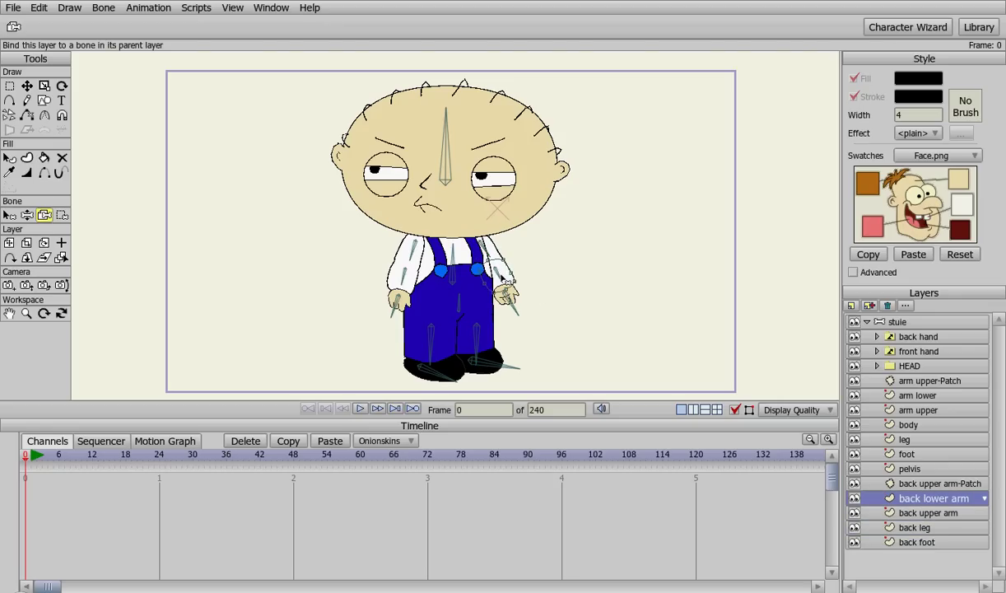
{"action": "left_click", "coordinate": [923, 483]}
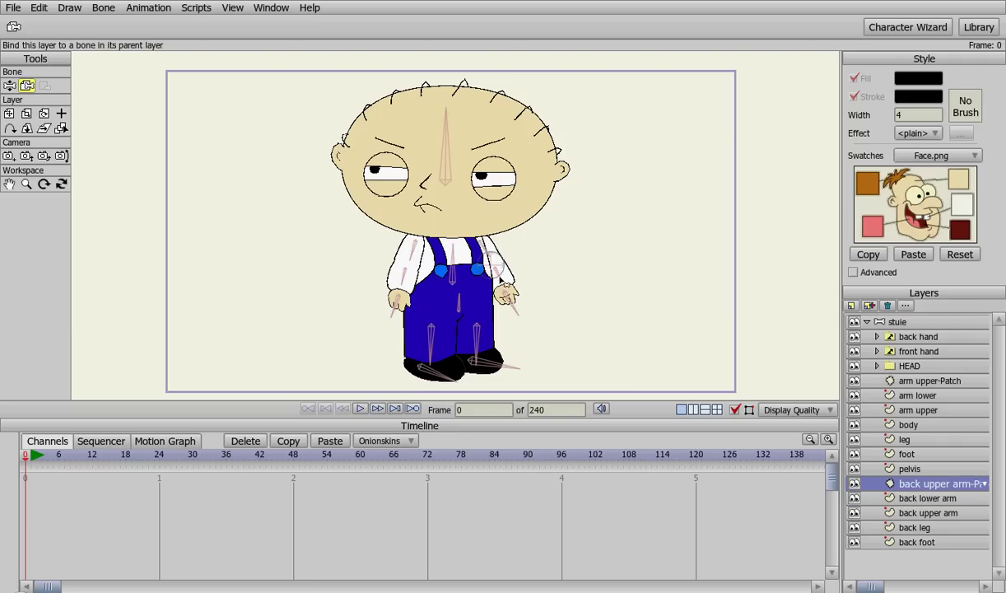
{"action": "left_click", "coordinate": [471, 242]}
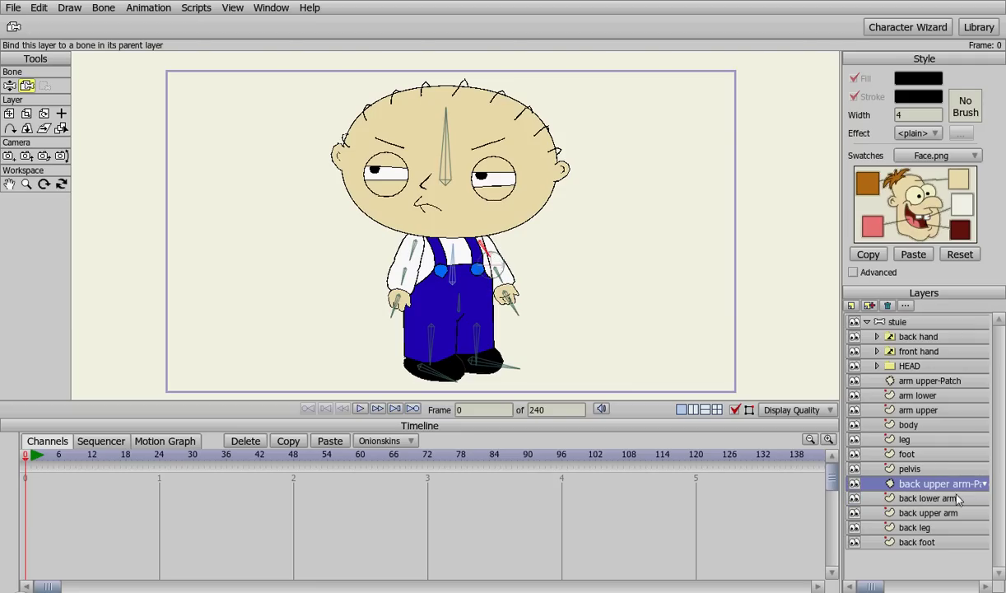
Bind the foot layer to the front foot bone and the leg layer to the front leg bone, checking the pelvis layer's binding first
{"action": "left_click", "coordinate": [922, 469]}
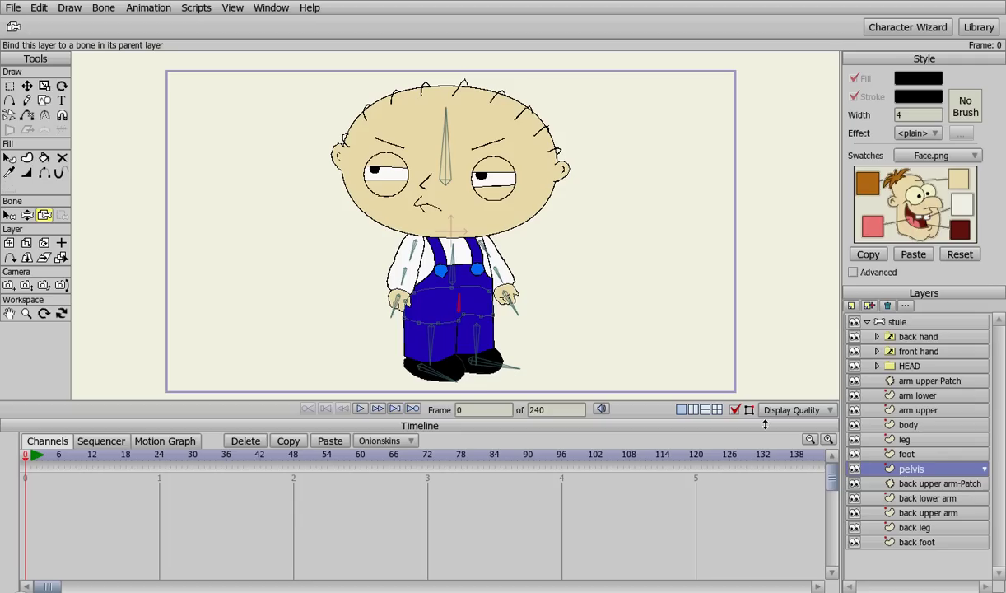
{"action": "left_click", "coordinate": [910, 454]}
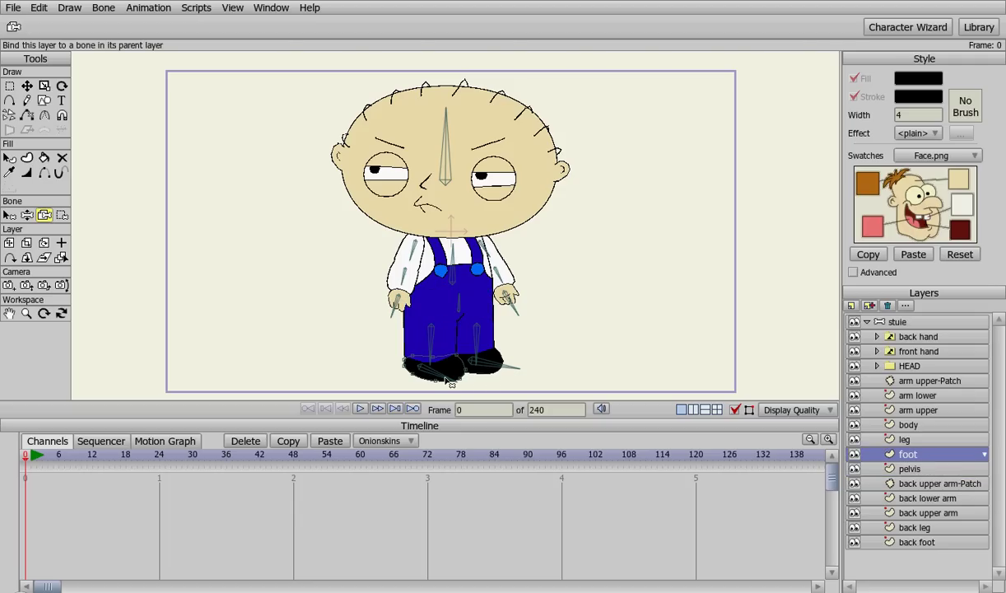
{"action": "left_click", "coordinate": [445, 375]}
{"action": "left_click", "coordinate": [906, 440]}
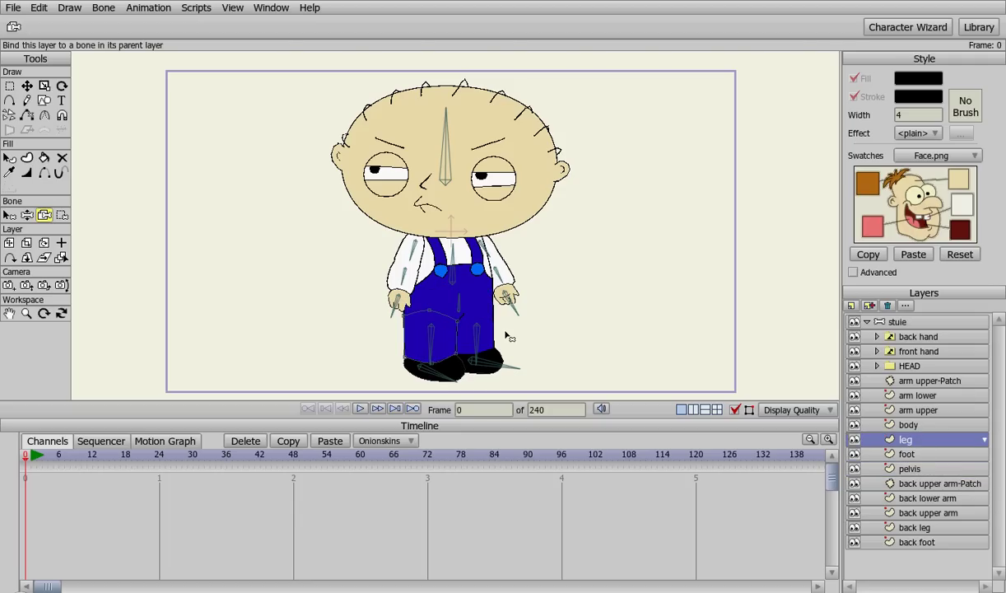
{"action": "left_click", "coordinate": [419, 328]}
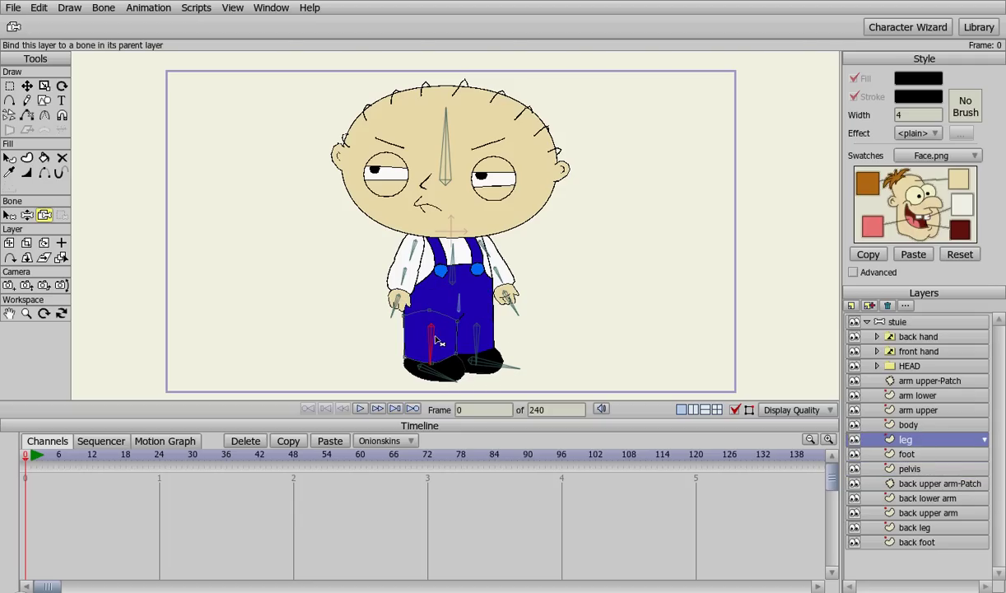
Bind the arm upper and arm upper-Patch layers to the front upper arm bone, and the arm lower layer to the front lower arm bone
{"action": "left_click", "coordinate": [923, 426]}
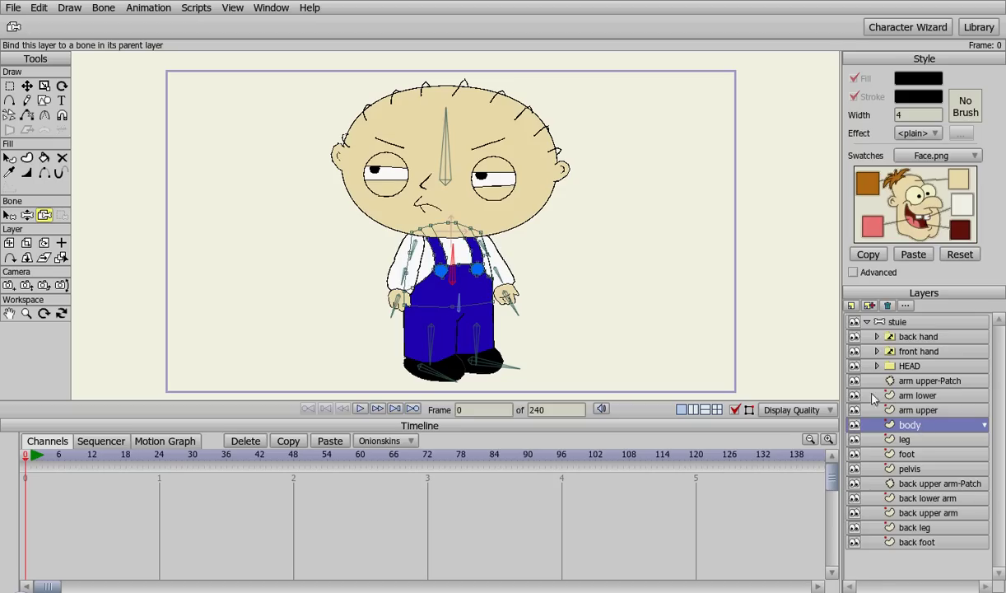
{"action": "left_click", "coordinate": [925, 410]}
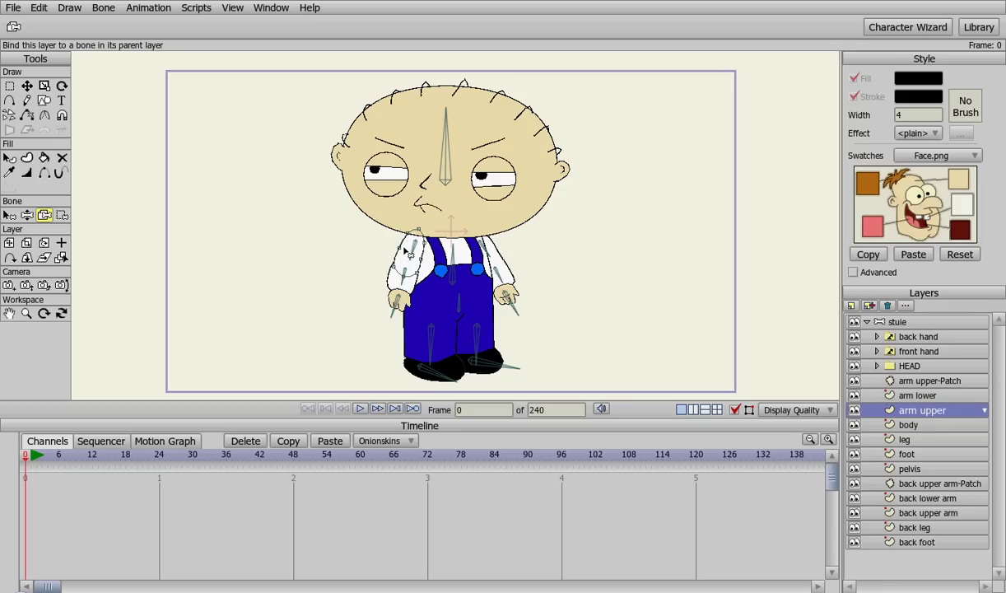
{"action": "left_click", "coordinate": [914, 395]}
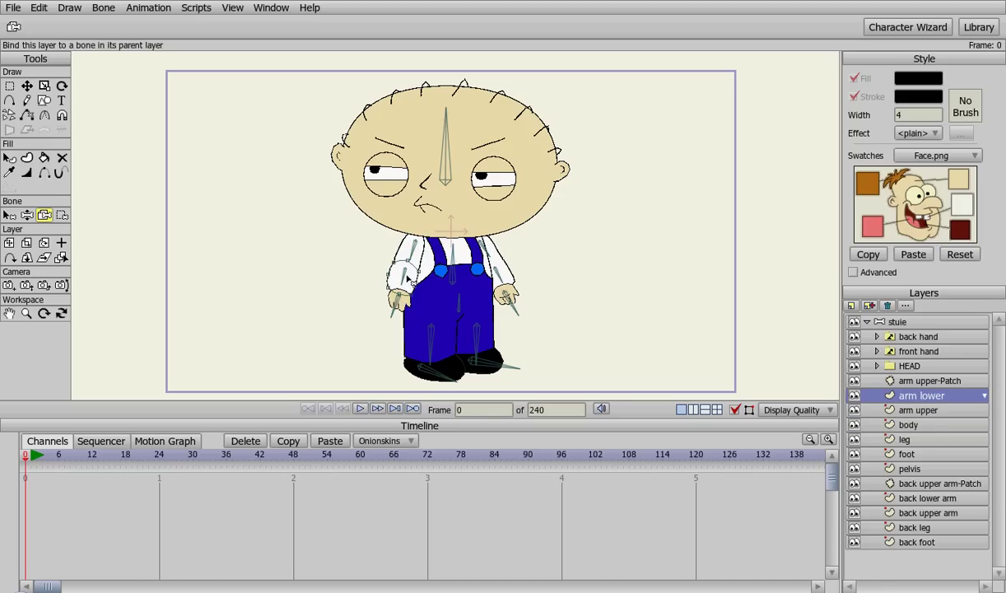
{"action": "left_click", "coordinate": [933, 382]}
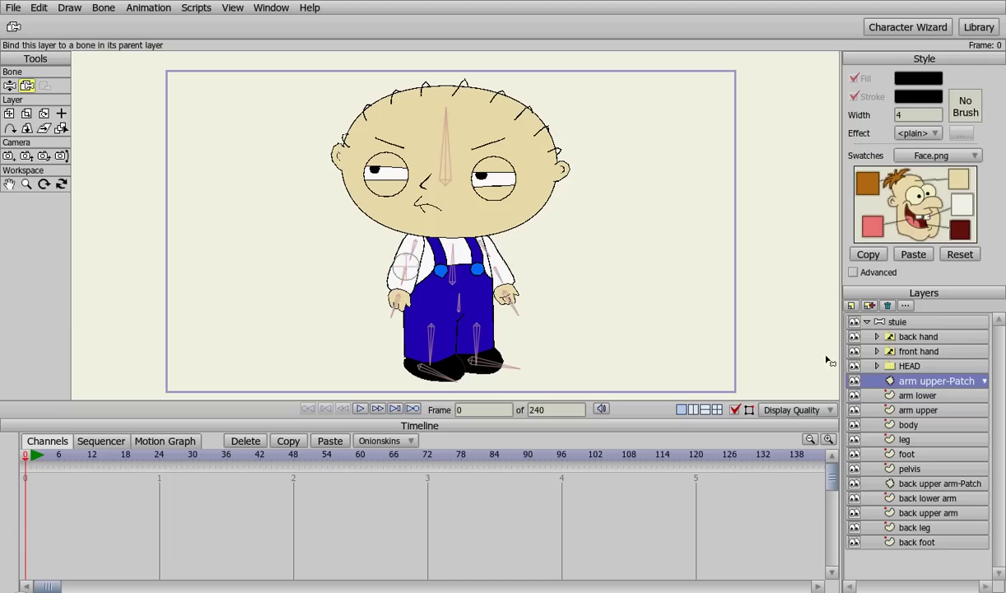
{"action": "left_click", "coordinate": [413, 256]}
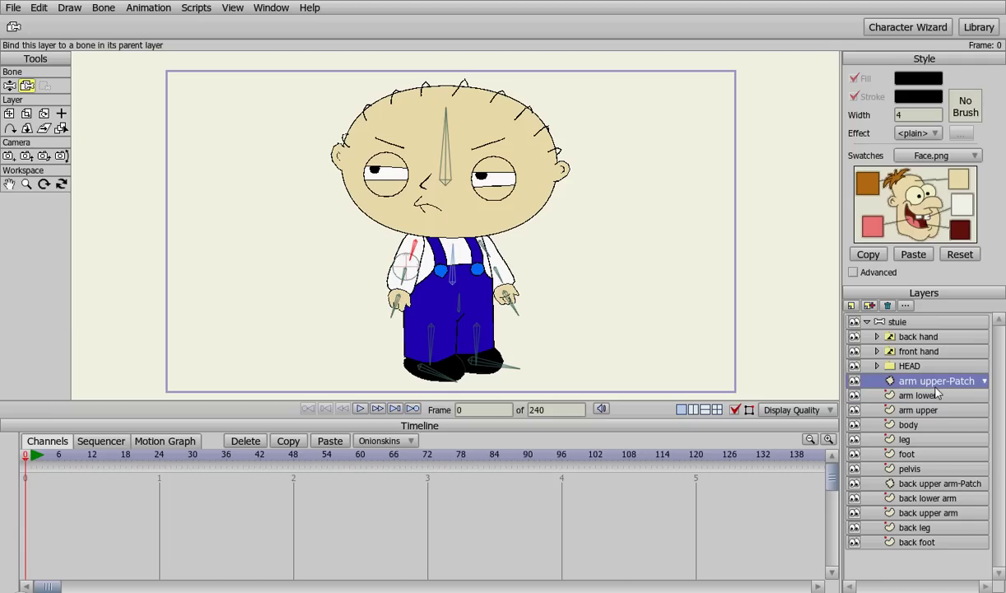
Bind the front hand group to the front hand bone and the back hand group to the back hand bone
{"action": "left_click", "coordinate": [881, 363]}
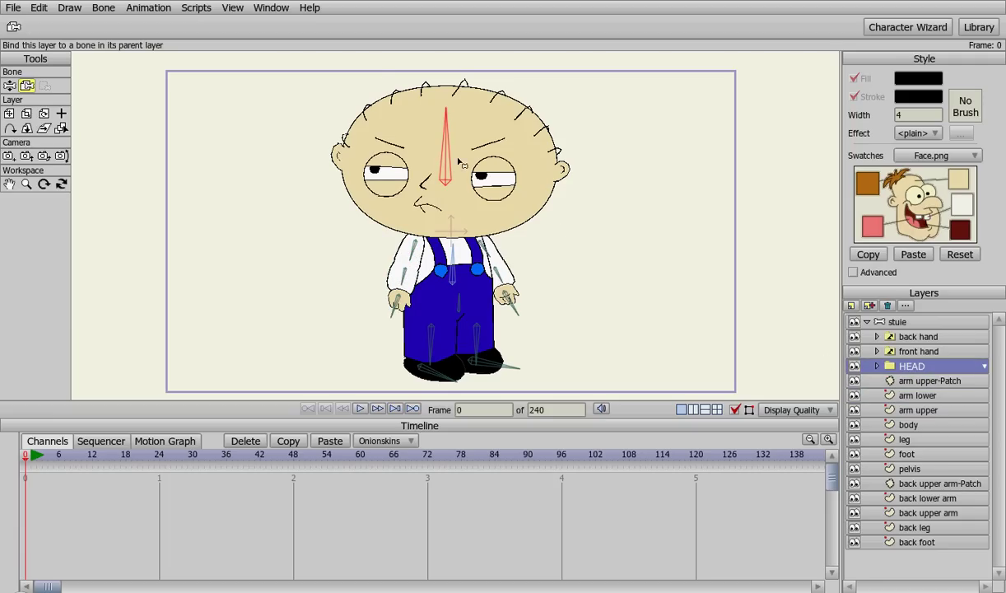
{"action": "left_click", "coordinate": [926, 353]}
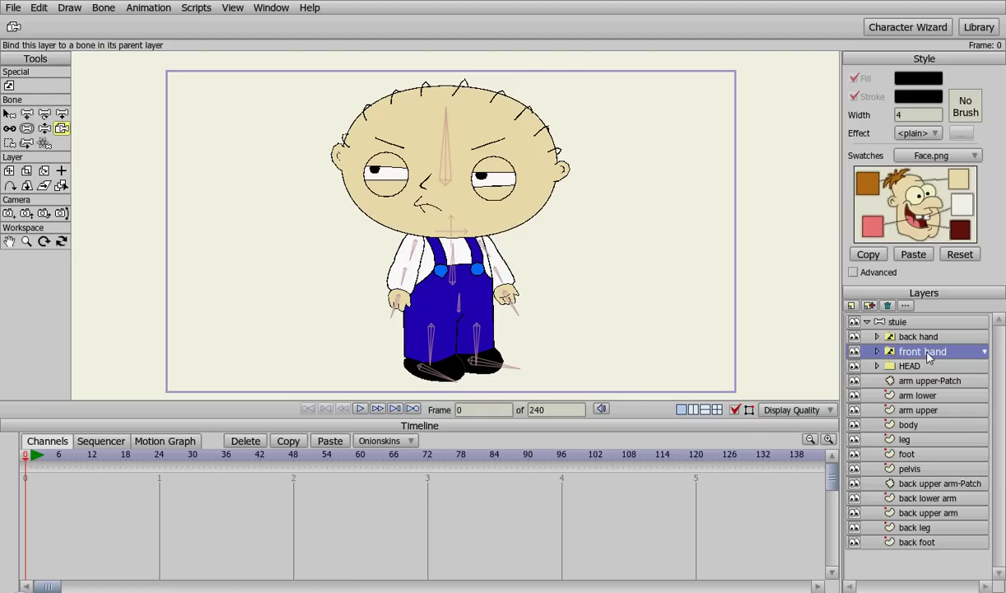
{"action": "left_click", "coordinate": [397, 307]}
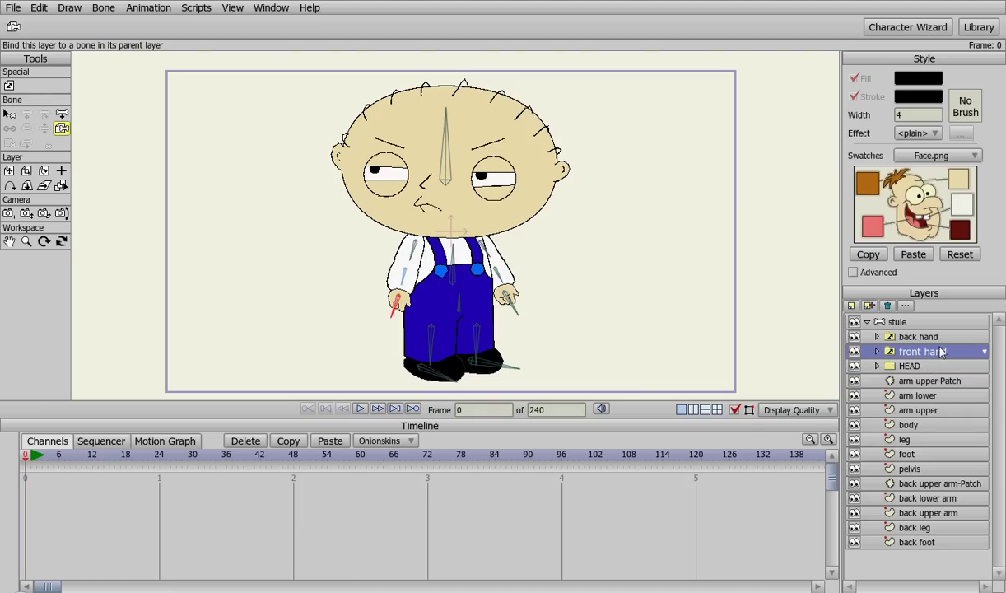
{"action": "left_click", "coordinate": [899, 336]}
{"action": "left_click", "coordinate": [512, 309]}
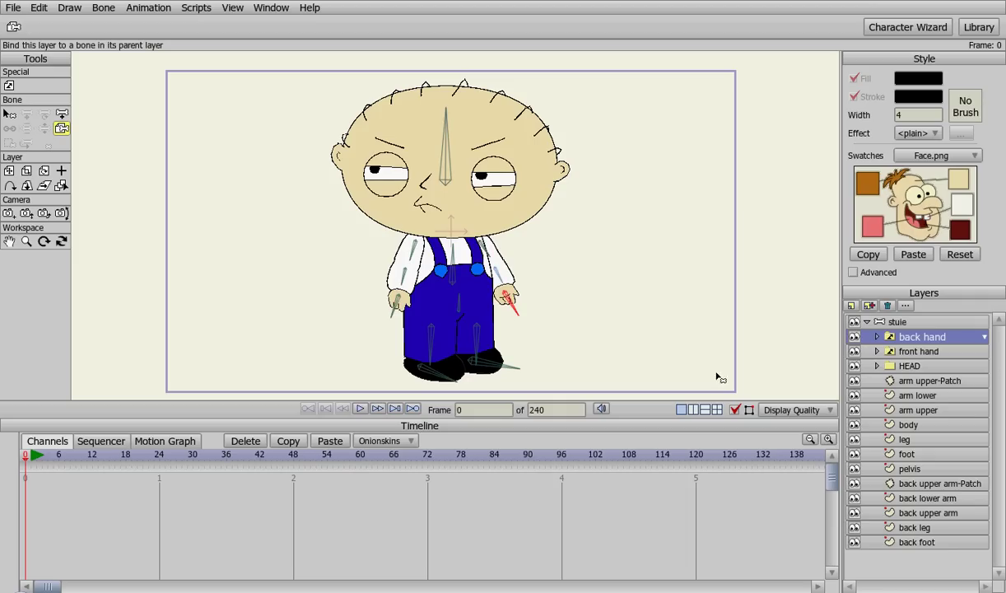
Reduce the strength of the arm, leg and foot bones on the stuie layer to about 0 and test-bend the front arm
{"action": "left_click", "coordinate": [898, 322]}
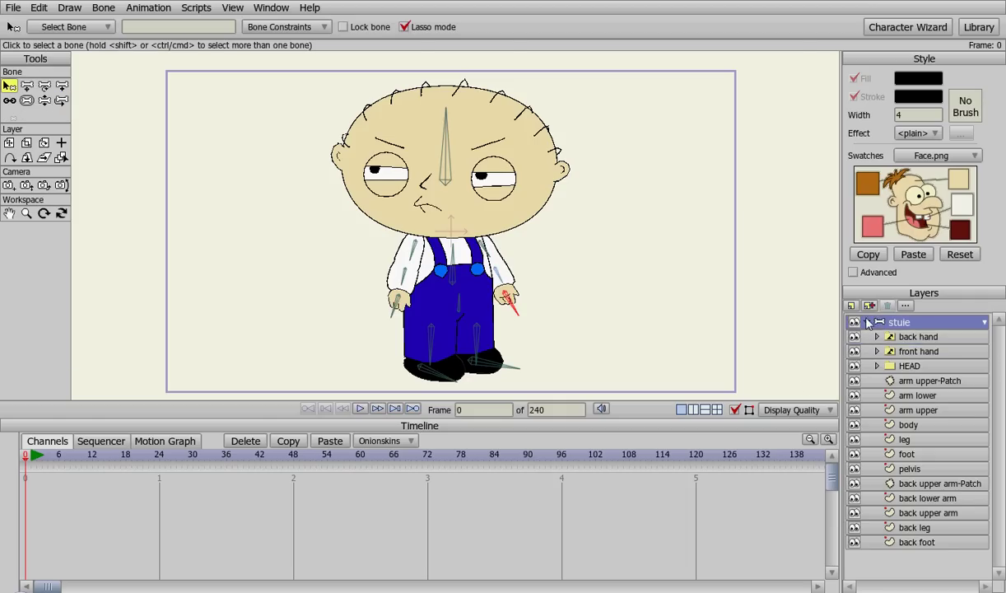
{"action": "left_click", "coordinate": [866, 322]}
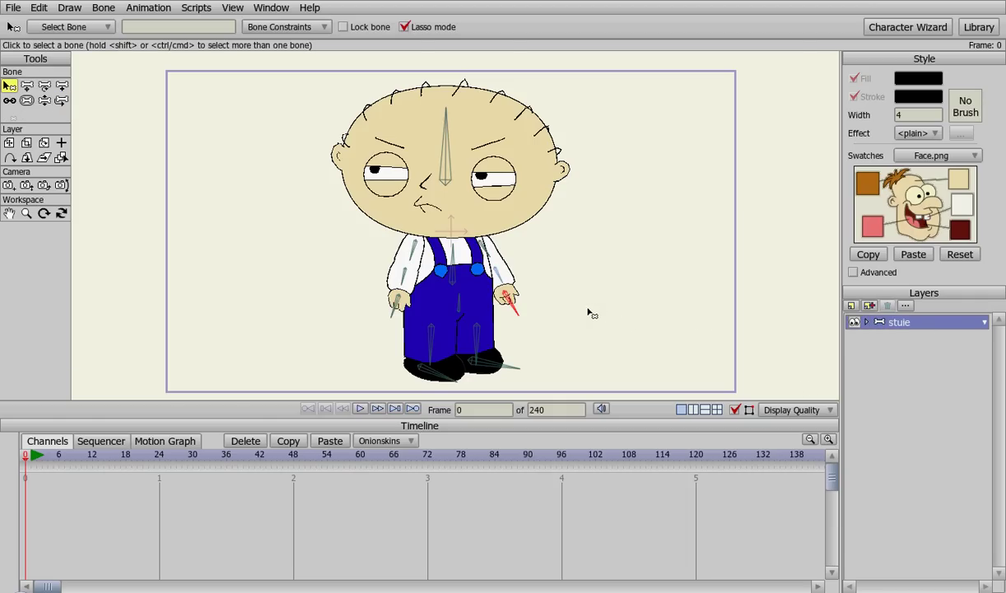
{"action": "key", "text": "z"}
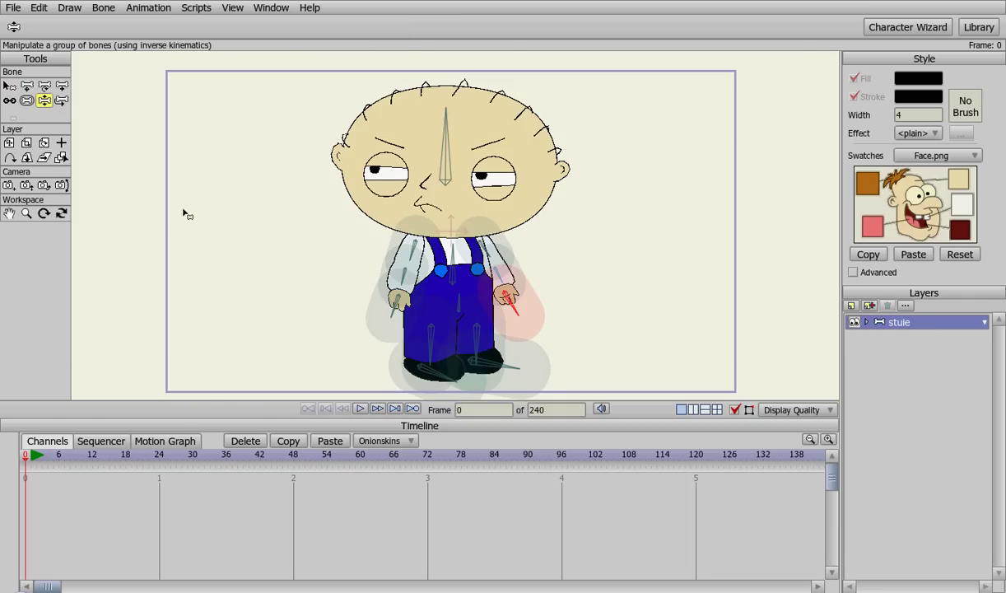
{"action": "left_click", "coordinate": [28, 100]}
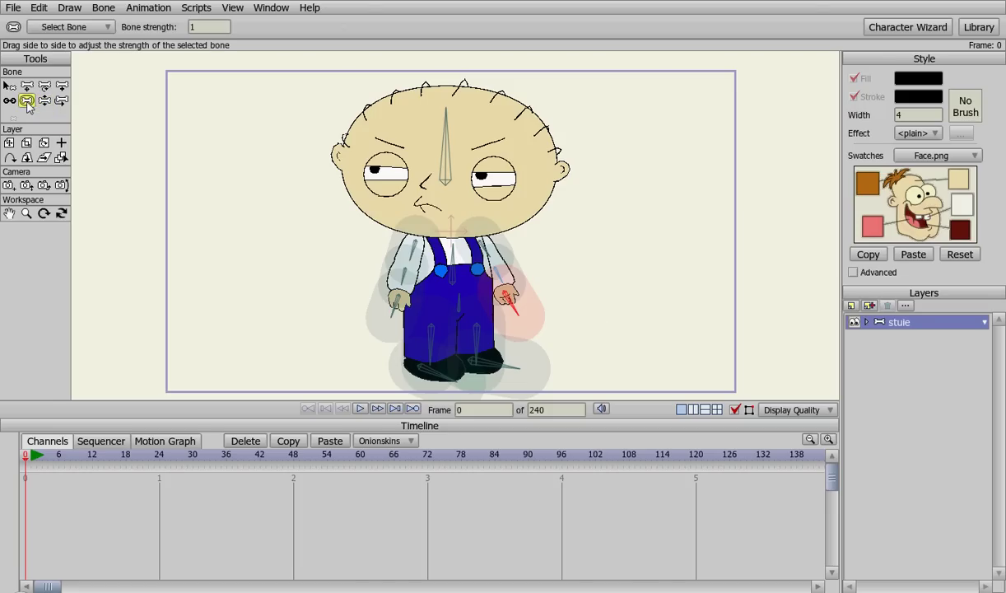
{"action": "left_click_drag", "start_coordinate": [415, 255], "coordinate": [281, 269]}
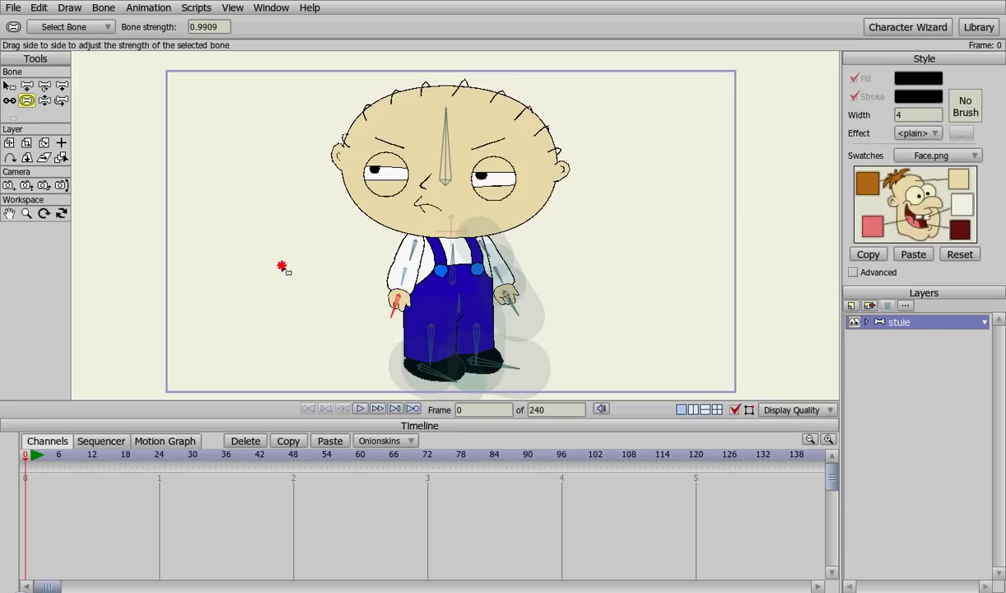
{"action": "left_click_drag", "start_coordinate": [469, 240], "coordinate": [332, 299]}
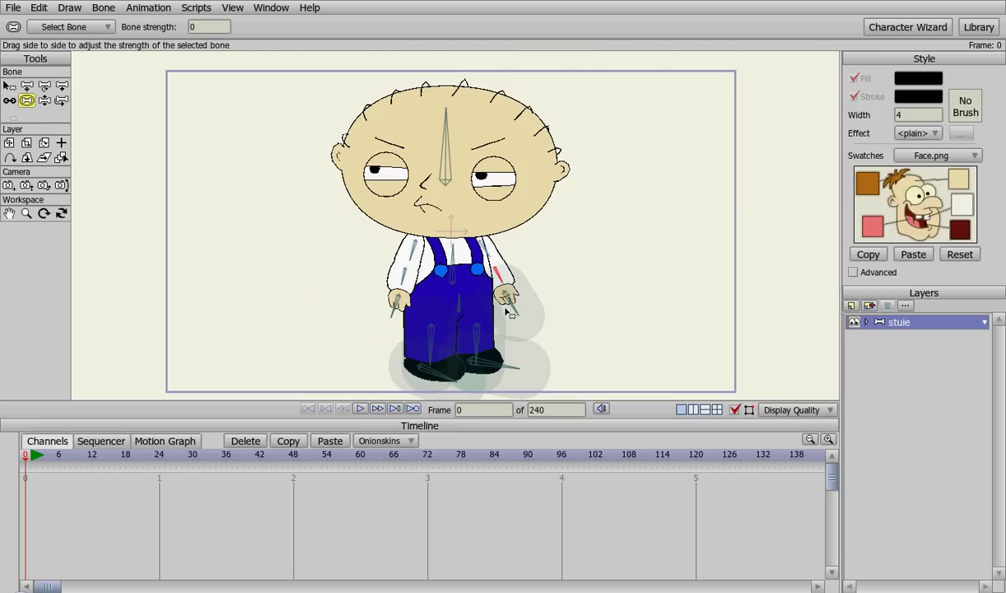
{"action": "left_click_drag", "start_coordinate": [506, 298], "coordinate": [336, 319]}
{"action": "left_click_drag", "start_coordinate": [482, 358], "coordinate": [195, 348]}
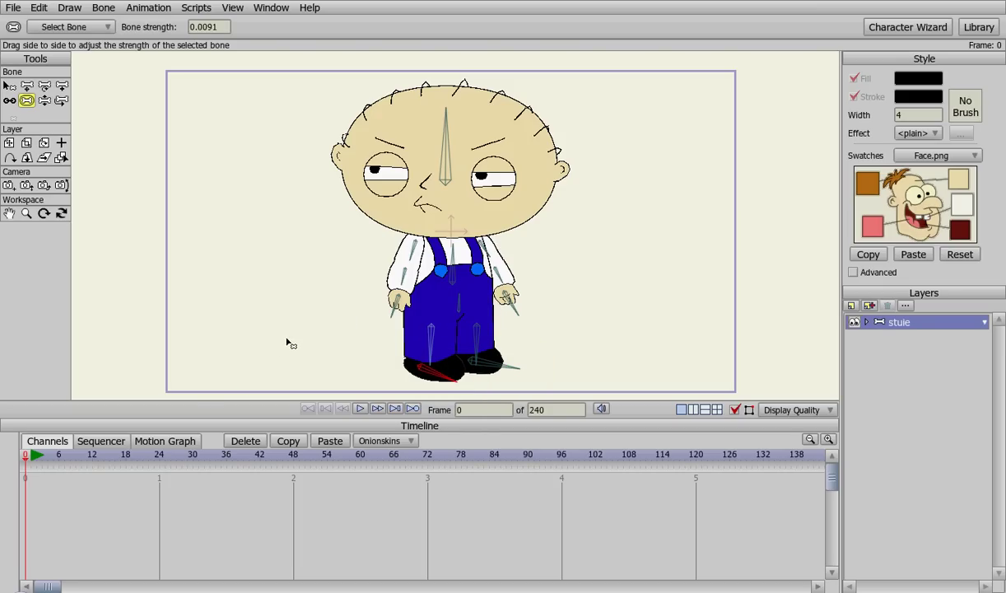
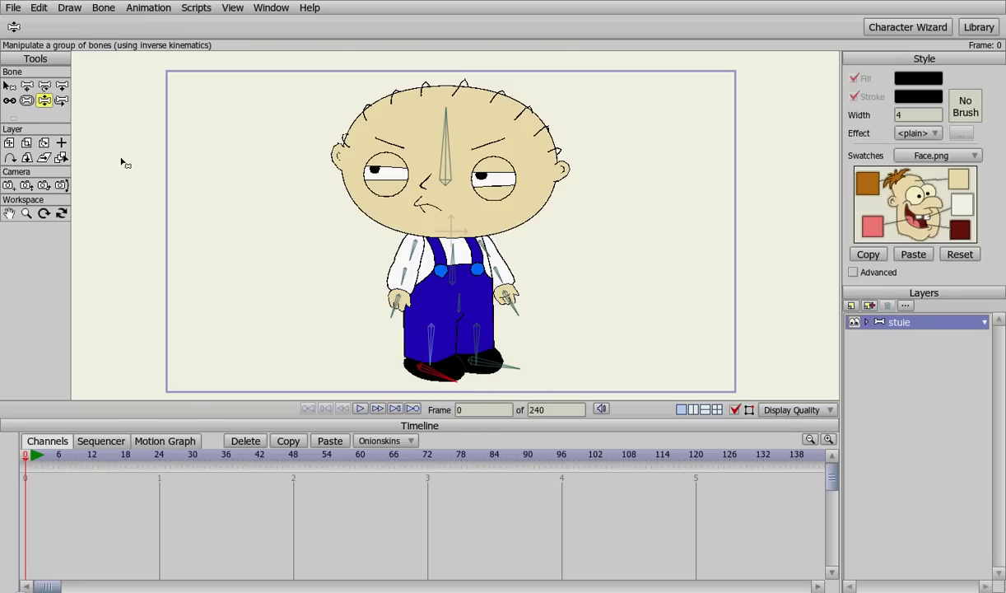
{"action": "left_click_drag", "start_coordinate": [411, 286], "coordinate": [432, 230]}
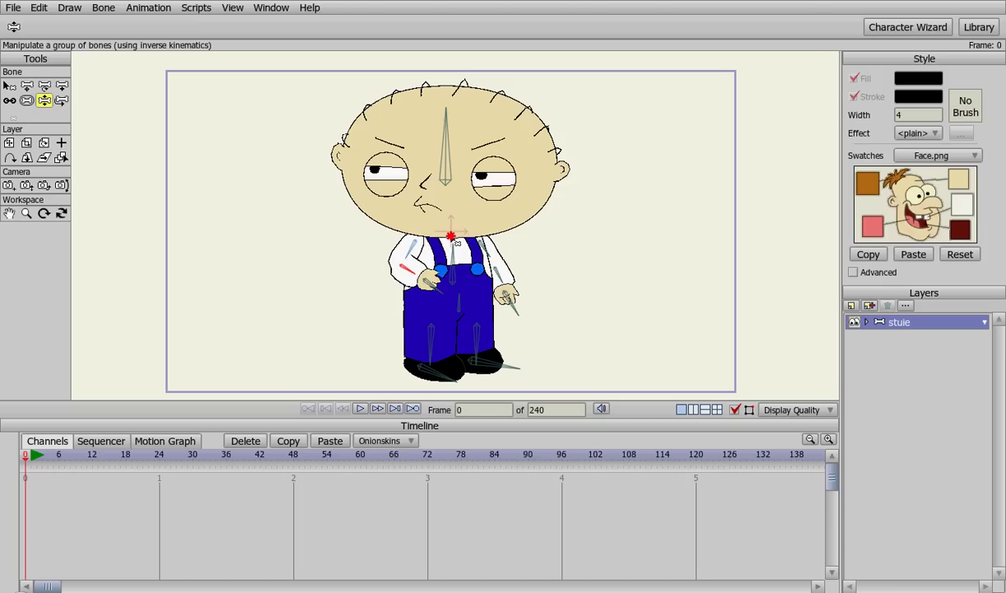
Move the front hand group directly below arm upper-Patch and the back hand group directly below back upper arm-Patch, then reselect the stuie layer
{"action": "left_click", "coordinate": [867, 323]}
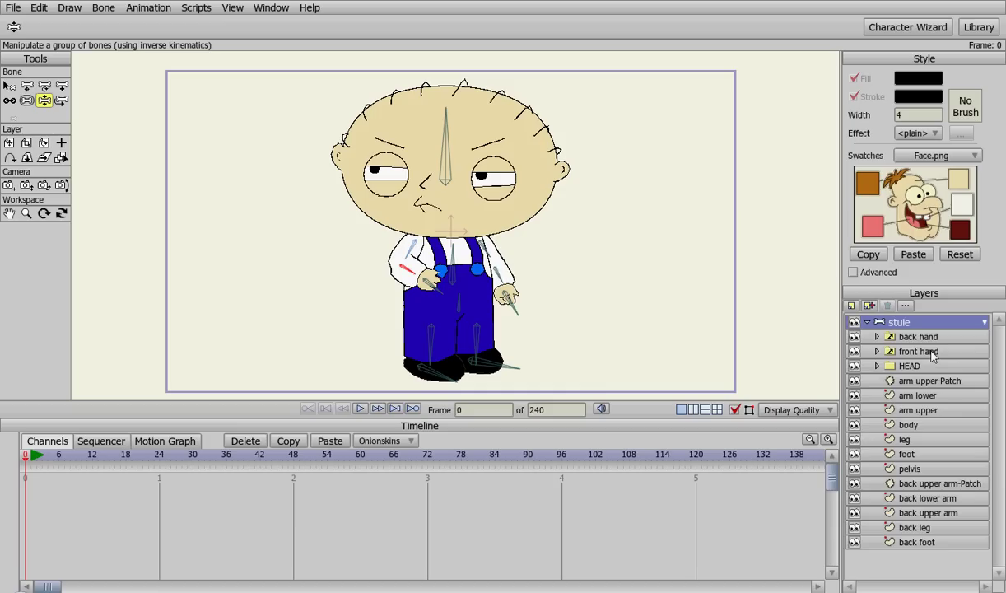
{"action": "left_click_drag", "start_coordinate": [933, 354], "coordinate": [942, 396]}
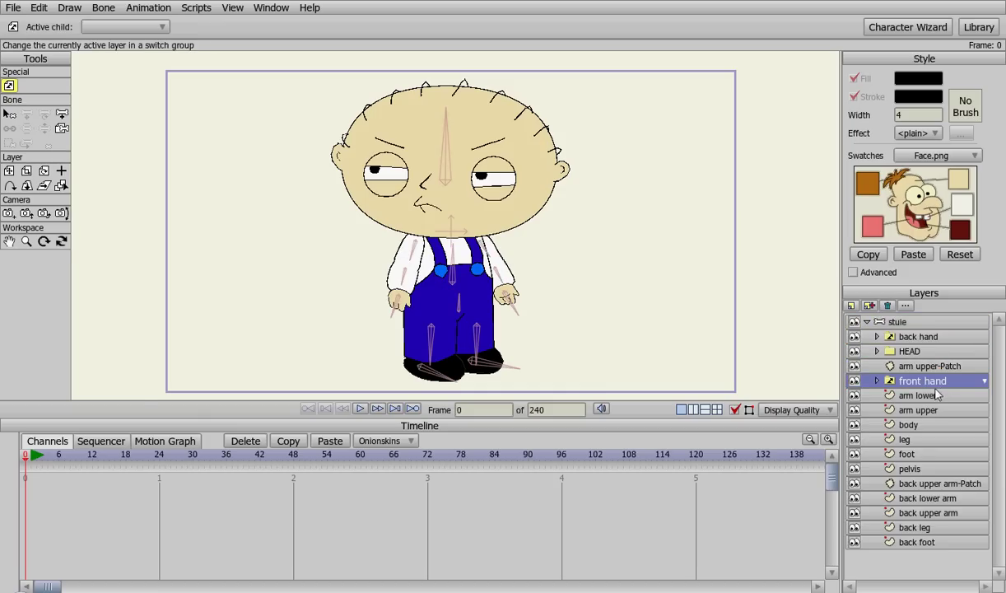
{"action": "left_click_drag", "start_coordinate": [898, 334], "coordinate": [949, 484]}
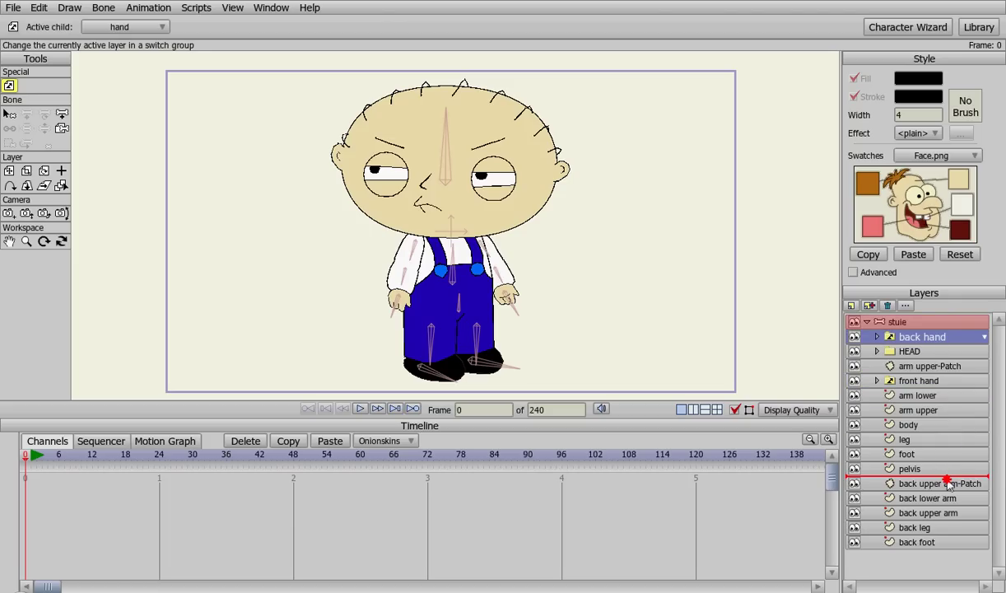
{"action": "left_click_drag", "start_coordinate": [948, 484], "coordinate": [944, 491]}
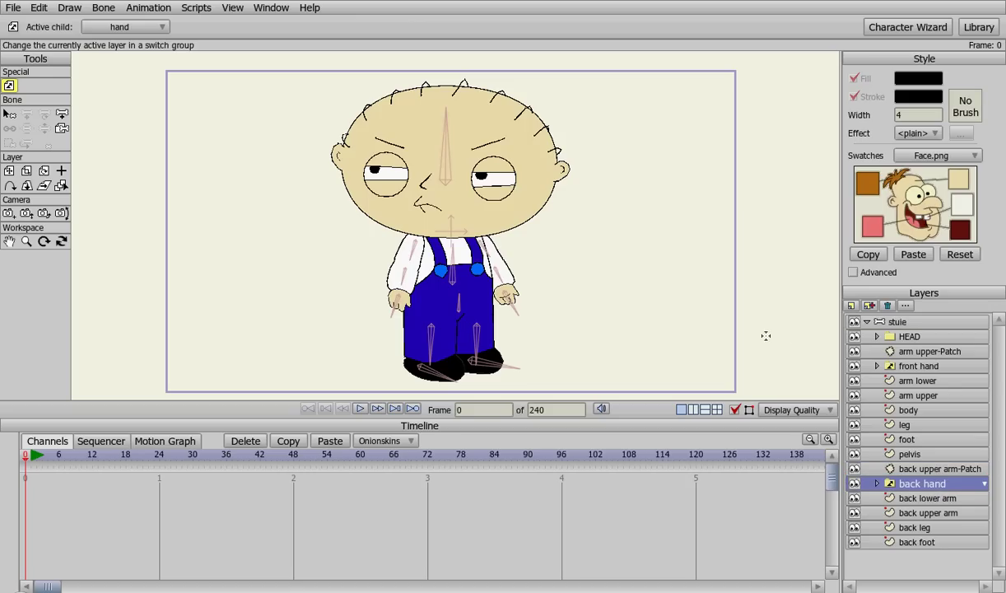
{"action": "left_click", "coordinate": [895, 322]}
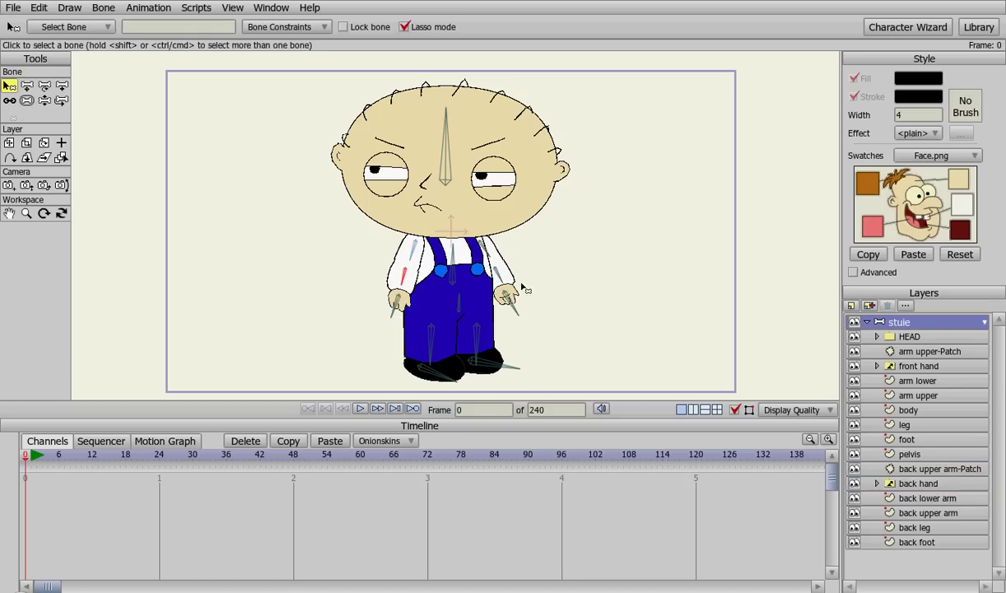
Test-bend the front and back arms with Manipulate Bones to check how the sleeves and hands overlap
{"action": "key", "text": "z"}
{"action": "mouse_move", "coordinate": [406, 286]}
{"action": "left_mouse_down"}
{"action": "mouse_move", "coordinate": [449, 233]}
{"action": "mouse_move", "coordinate": [422, 249]}
{"action": "mouse_move", "coordinate": [451, 221]}
{"action": "mouse_move", "coordinate": [441, 190]}
{"action": "mouse_move", "coordinate": [416, 280]}
{"action": "mouse_move", "coordinate": [392, 290]}
{"action": "mouse_move", "coordinate": [433, 285]}
{"action": "mouse_move", "coordinate": [422, 293]}
{"action": "left_mouse_up"}
{"action": "left_click_drag", "start_coordinate": [506, 295], "coordinate": [524, 266]}
{"action": "mouse_move", "coordinate": [412, 273]}
{"action": "left_mouse_down"}
{"action": "mouse_move", "coordinate": [444, 247]}
{"action": "mouse_move", "coordinate": [454, 202]}
{"action": "mouse_move", "coordinate": [449, 292]}
{"action": "mouse_move", "coordinate": [411, 292]}
{"action": "left_mouse_up"}
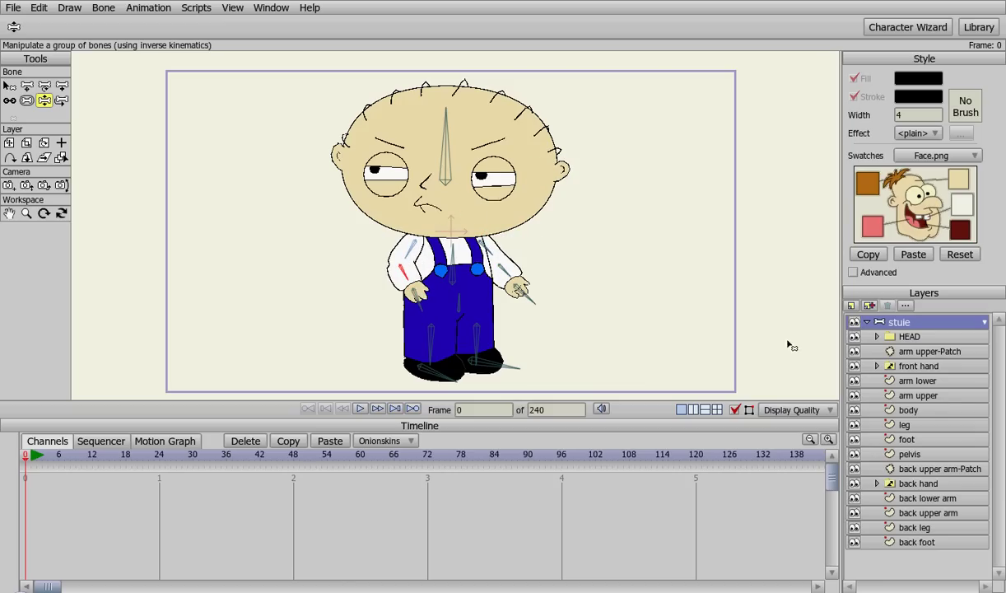
Move the arm upper-Patch layer and the front hand group together above the HEAD group
{"action": "left_click", "coordinate": [921, 366]}
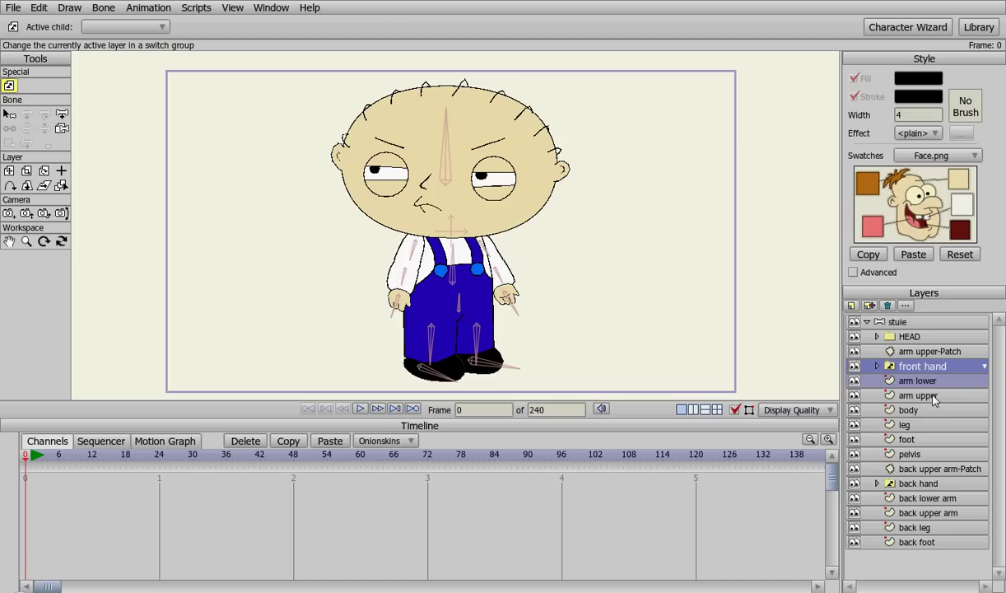
{"action": "left_click", "coordinate": [933, 396], "text": "shift"}
{"action": "left_click", "coordinate": [926, 366]}
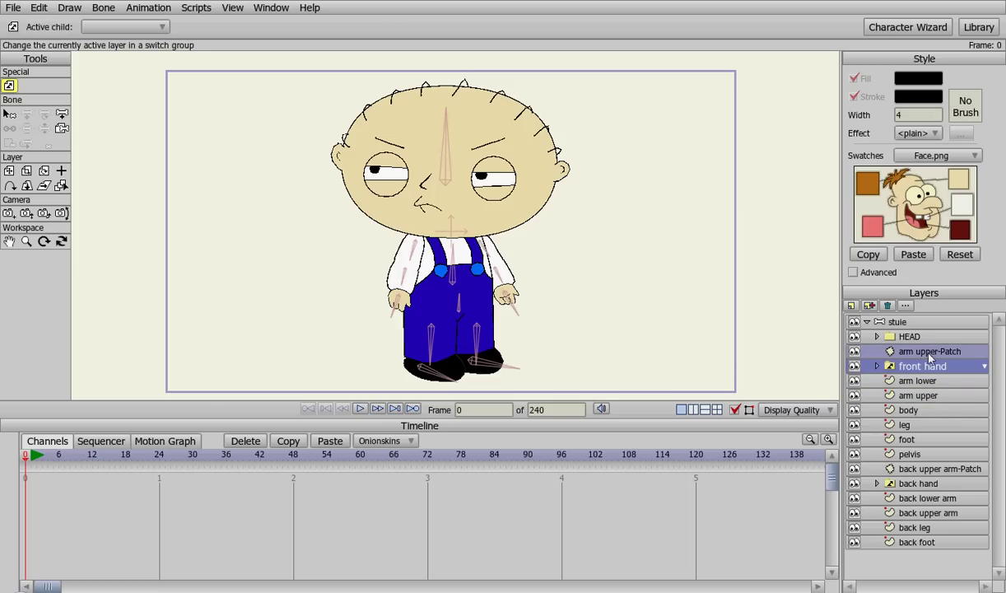
{"action": "left_click_drag", "start_coordinate": [922, 351], "coordinate": [922, 333]}
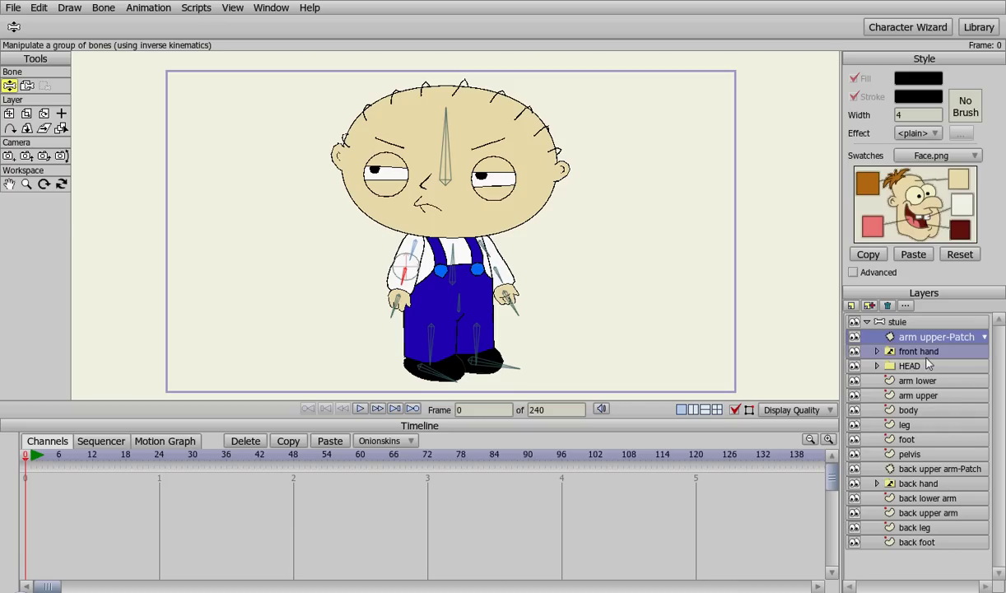
Move the arm lower and arm upper layers above the HEAD group, directly below the front hand group
{"action": "left_click", "coordinate": [928, 383]}
{"action": "left_click", "coordinate": [928, 397], "text": "ctrl"}
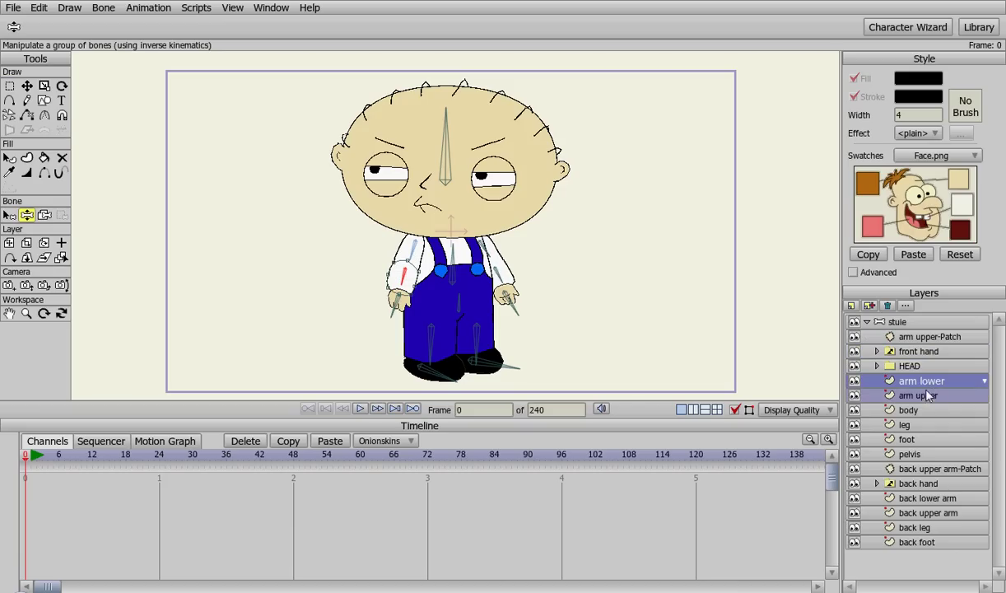
{"action": "mouse_move", "coordinate": [926, 382]}
{"action": "left_mouse_down"}
{"action": "mouse_move", "coordinate": [922, 366]}
{"action": "mouse_move", "coordinate": [923, 390]}
{"action": "mouse_move", "coordinate": [926, 381]}
{"action": "left_mouse_up"}
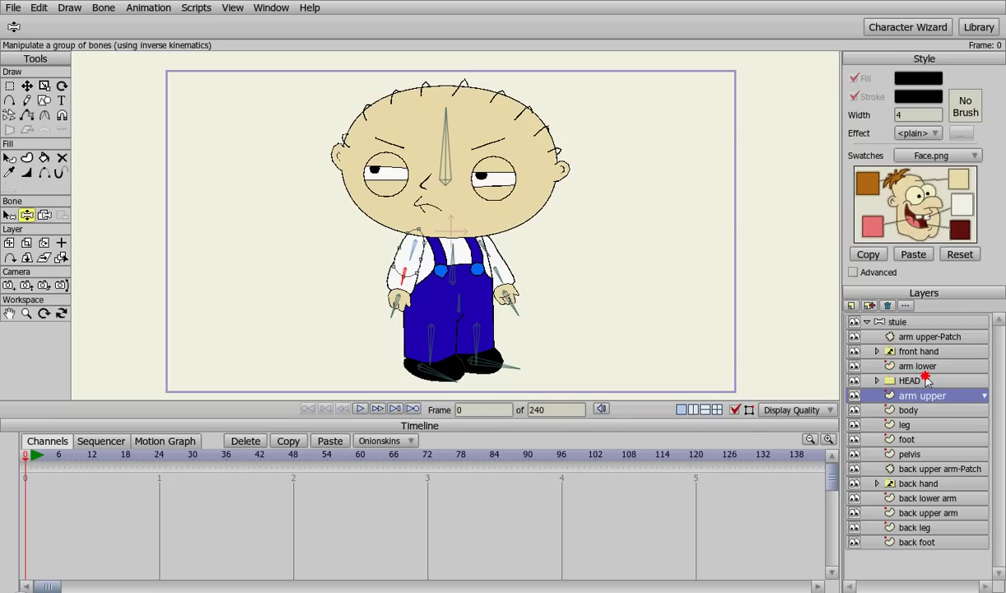
{"action": "double_click", "coordinate": [883, 367]}
{"action": "left_click", "coordinate": [606, 514]}
{"action": "left_click_drag", "start_coordinate": [922, 399], "coordinate": [861, 366]}
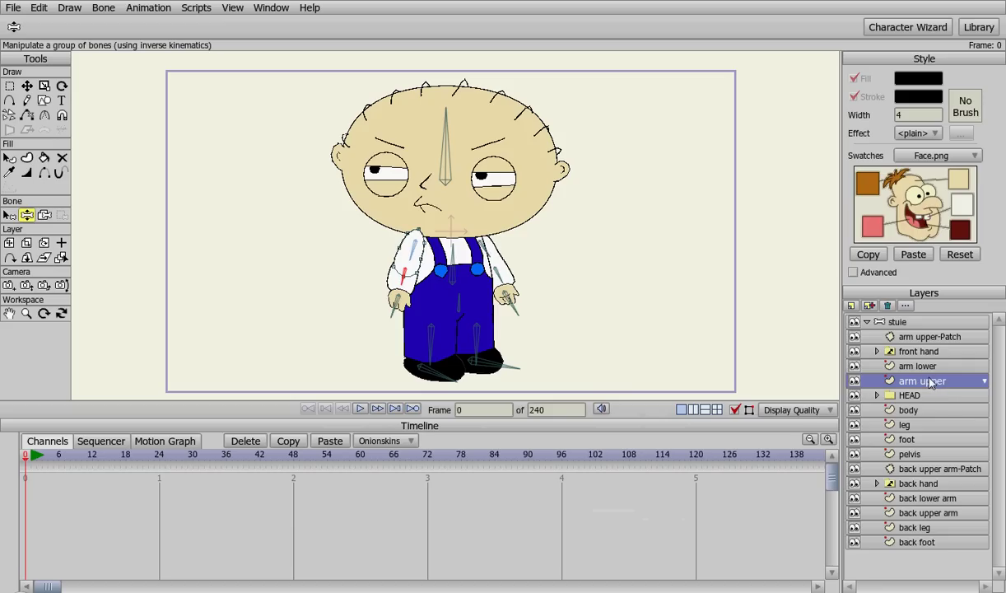
Reshape the front arm slightly outward and down from the head, and move the front hand layer to about X -0.0406, Y -0.0203
{"action": "scroll", "coordinate": [552, 263], "scroll_direction": "up", "scroll_amount": 2}
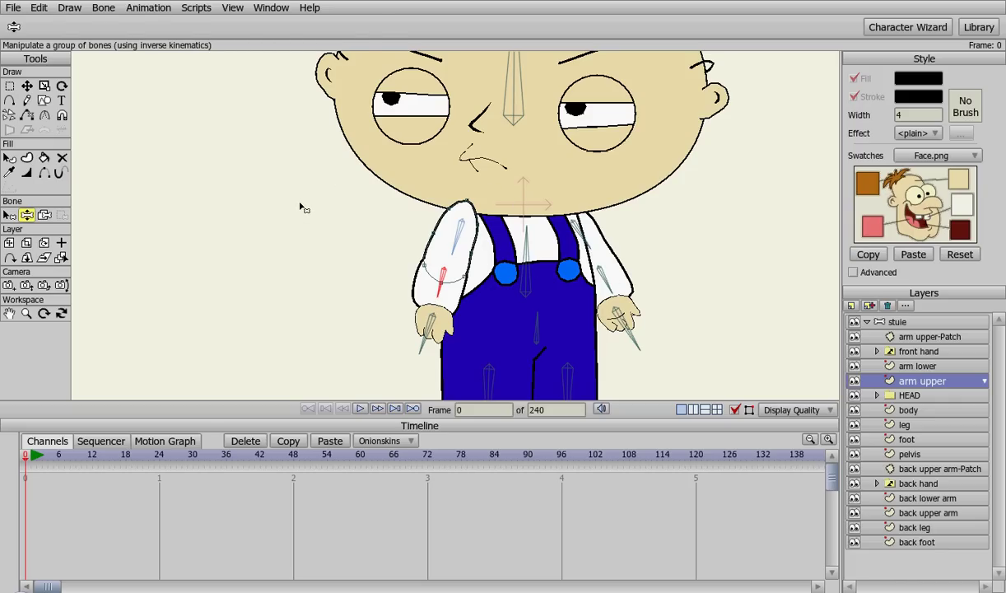
{"action": "key", "text": "0"}
{"action": "mouse_move", "coordinate": [473, 240]}
{"action": "left_mouse_down"}
{"action": "mouse_move", "coordinate": [452, 246]}
{"action": "mouse_move", "coordinate": [451, 303]}
{"action": "mouse_move", "coordinate": [441, 294]}
{"action": "left_mouse_up"}
{"action": "left_click", "coordinate": [916, 365]}
{"action": "left_click", "coordinate": [957, 351]}
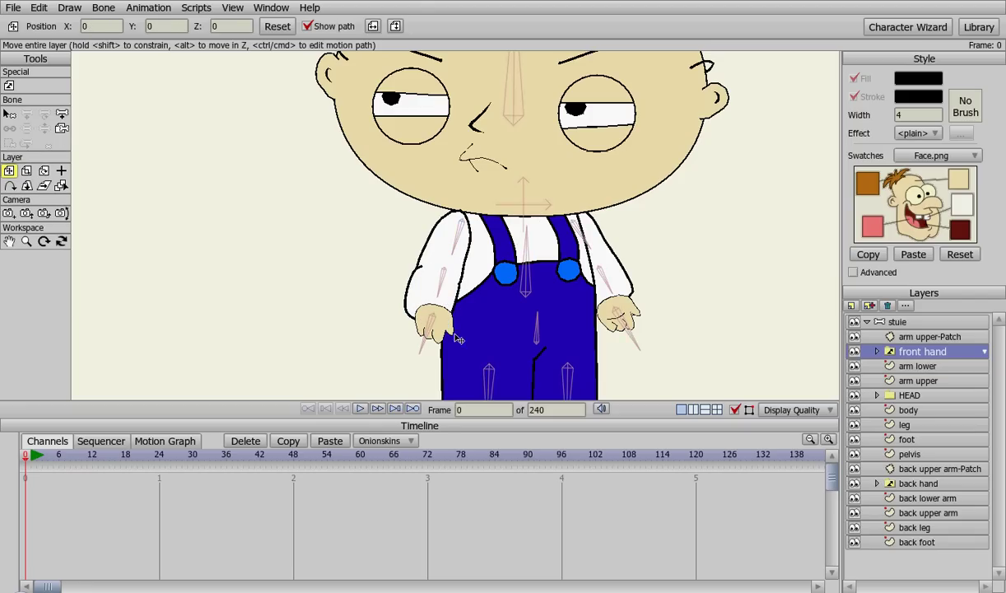
{"action": "left_click_drag", "start_coordinate": [428, 338], "coordinate": [412, 345]}
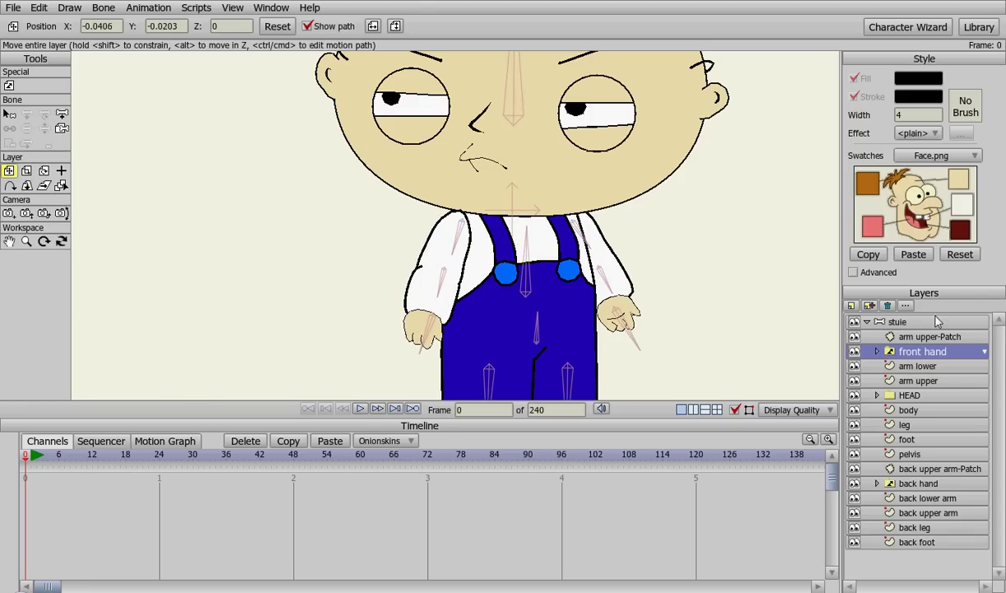
Translate the front upper arm, lower arm and hand bones on the stuie layer to fit the repositioned front arm
{"action": "left_click", "coordinate": [895, 322]}
{"action": "key", "text": "z"}
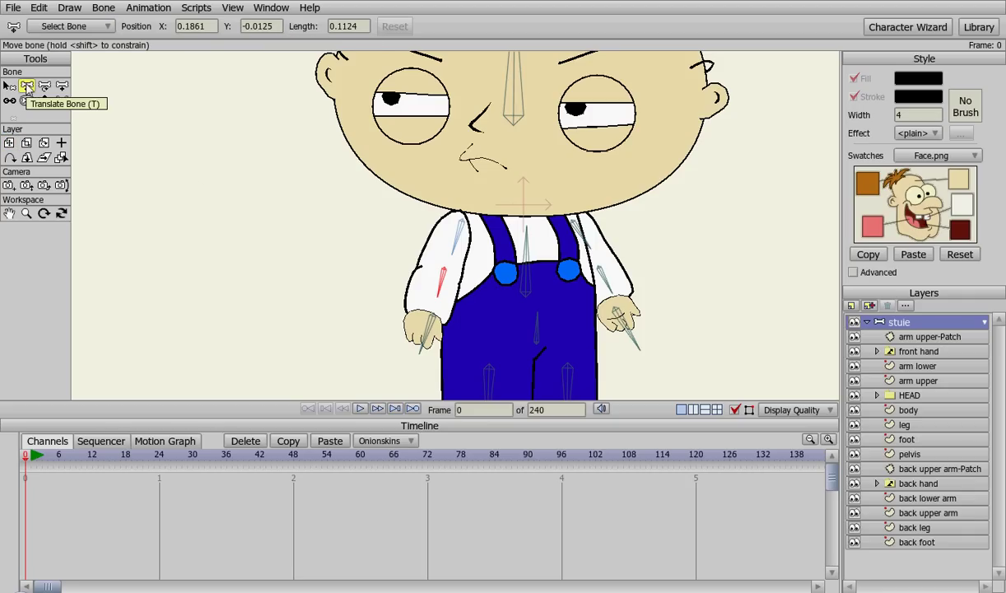
{"action": "left_click", "coordinate": [460, 233]}
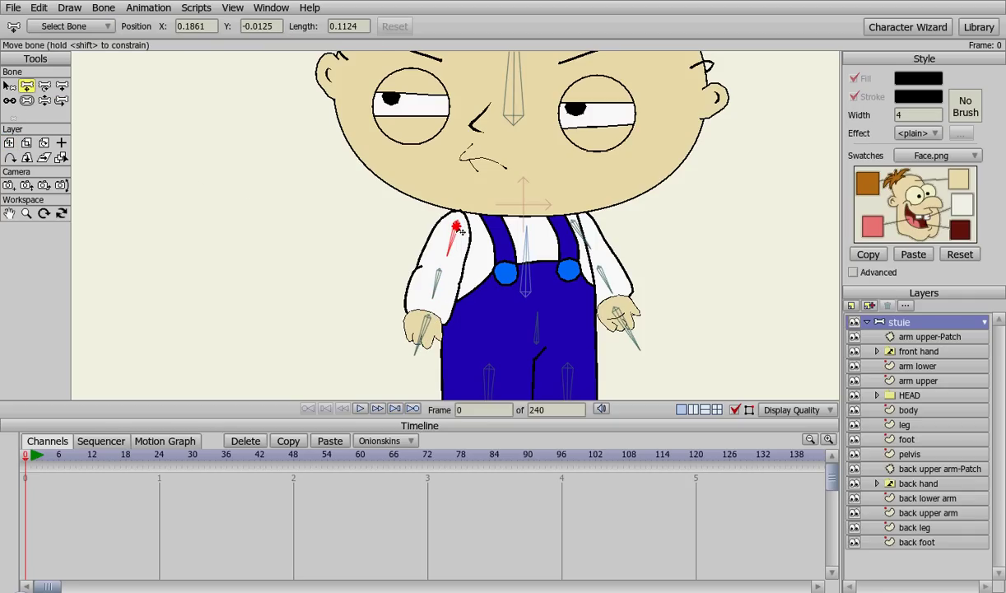
{"action": "left_click", "coordinate": [436, 282]}
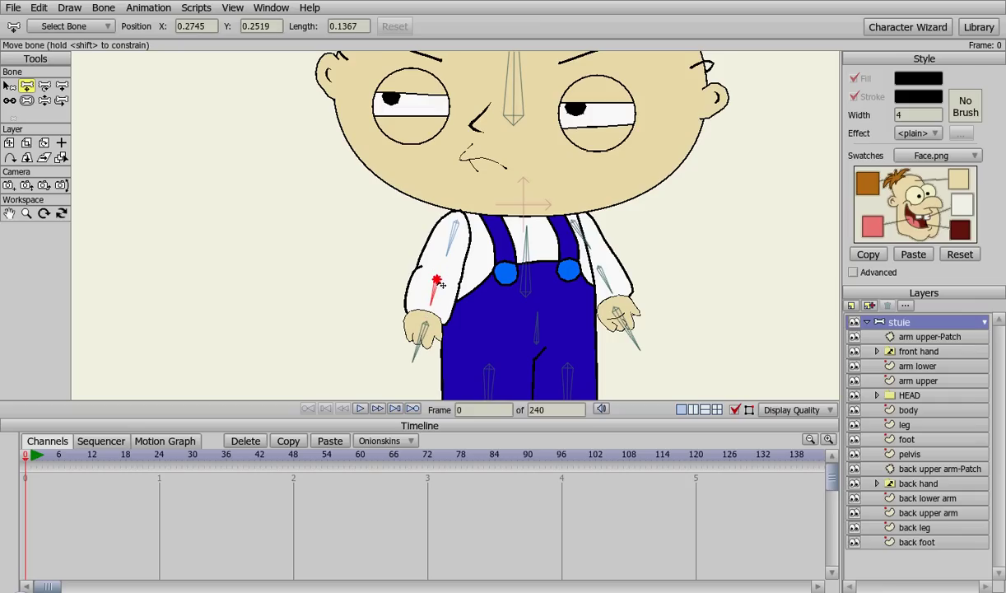
{"action": "left_click", "coordinate": [424, 328]}
{"action": "left_click", "coordinate": [417, 331]}
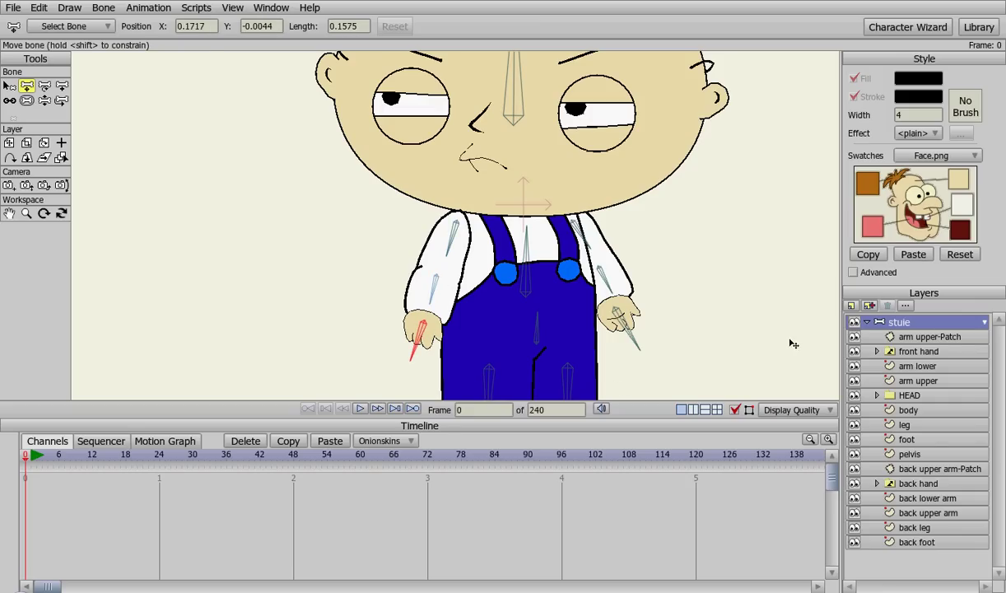
Test-bend the front arm and tilt the head with Manipulate Bones, undoing the test poses
{"action": "key", "text": "z"}
{"action": "left_click_drag", "start_coordinate": [439, 295], "coordinate": [407, 232]}
{"action": "key", "text": "ctrl+z"}
{"action": "left_click_drag", "start_coordinate": [510, 80], "coordinate": [521, 38]}
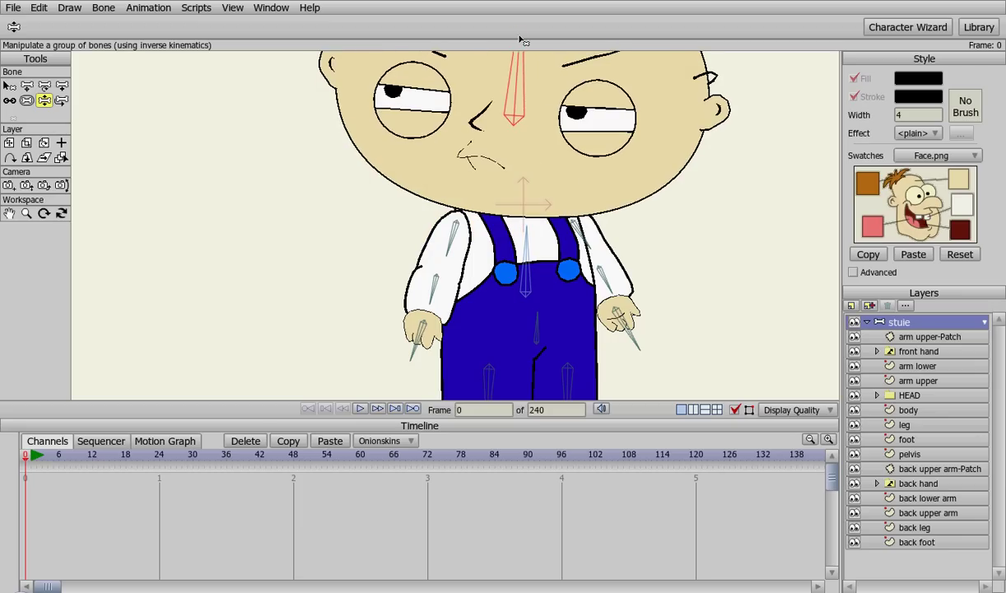
{"action": "key", "text": "ctrl+z"}
{"action": "scroll", "coordinate": [650, 132], "scroll_direction": "down", "scroll_amount": 3}
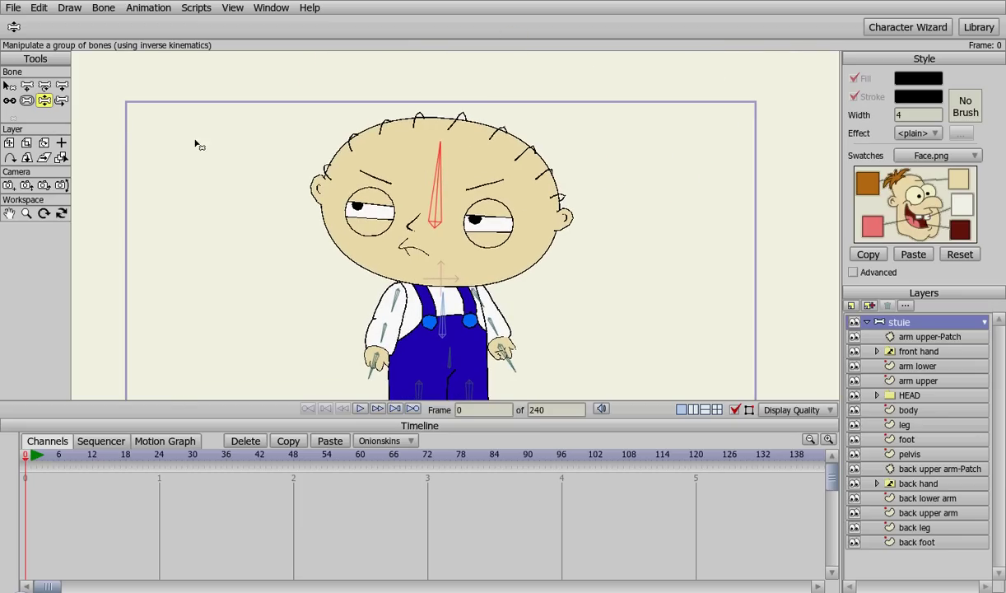
Enable angle constraints on the head bone and test its rotation
{"action": "left_click", "coordinate": [9, 86]}
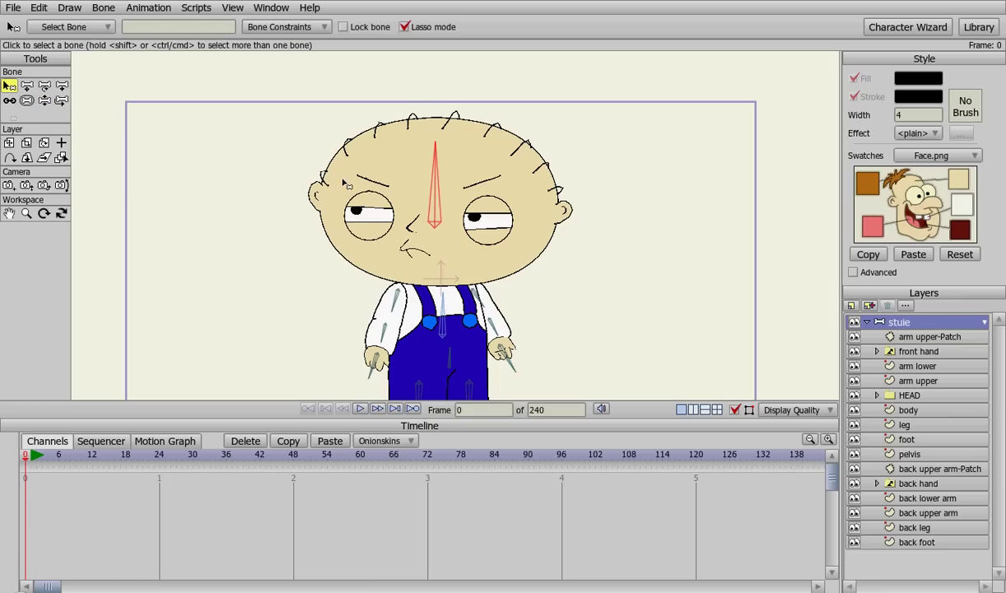
{"action": "left_click", "coordinate": [284, 28]}
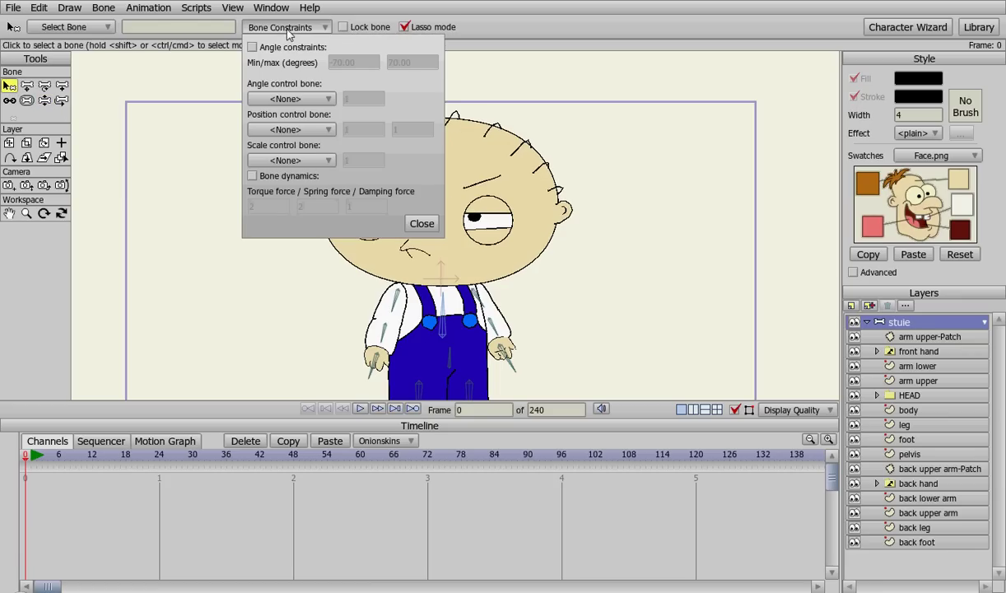
{"action": "left_click", "coordinate": [252, 48]}
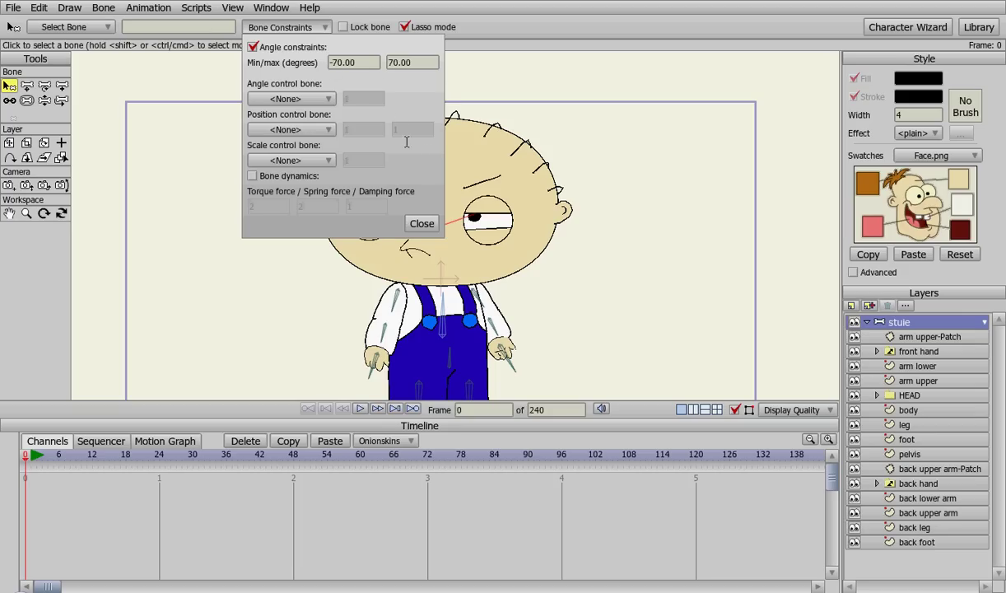
{"action": "left_click", "coordinate": [417, 221]}
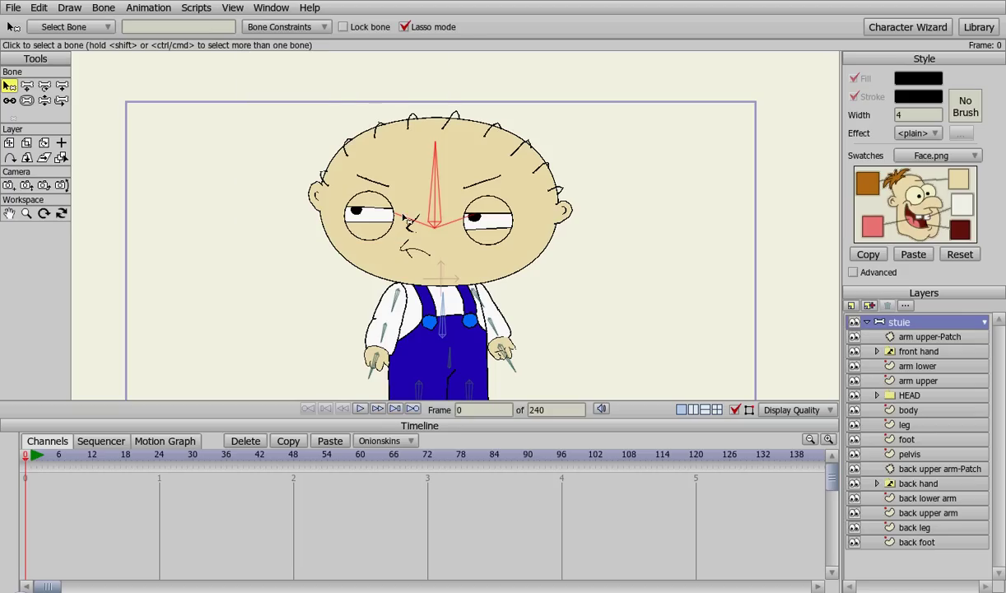
{"action": "left_click", "coordinate": [434, 186]}
{"action": "key", "text": "z"}
{"action": "left_click_drag", "start_coordinate": [434, 185], "coordinate": [437, 142]}
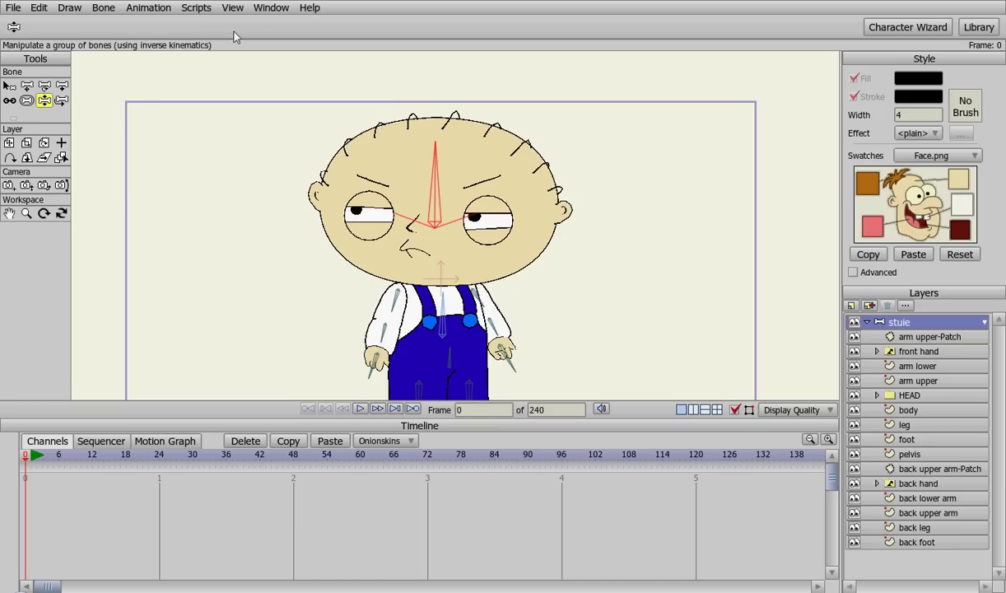
Set the head bone's minimum and maximum angle constraints to -30 and 30 degrees, and test the head tilt
{"action": "left_click", "coordinate": [9, 85]}
{"action": "left_click", "coordinate": [315, 28]}
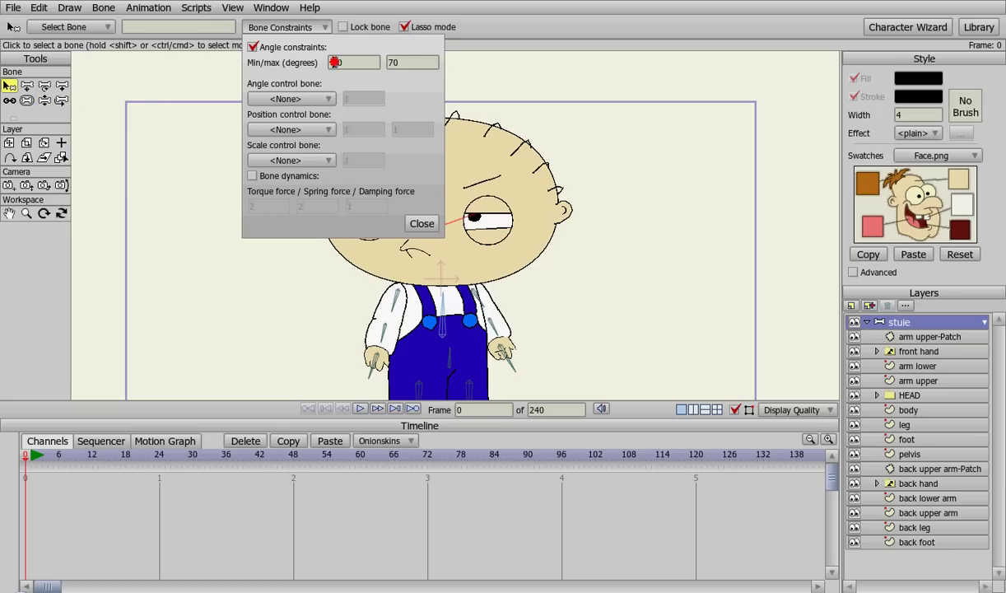
{"action": "type", "text": "3"}
{"action": "left_click_drag", "start_coordinate": [395, 62], "coordinate": [389, 69]}
{"action": "left_click", "coordinate": [420, 224]}
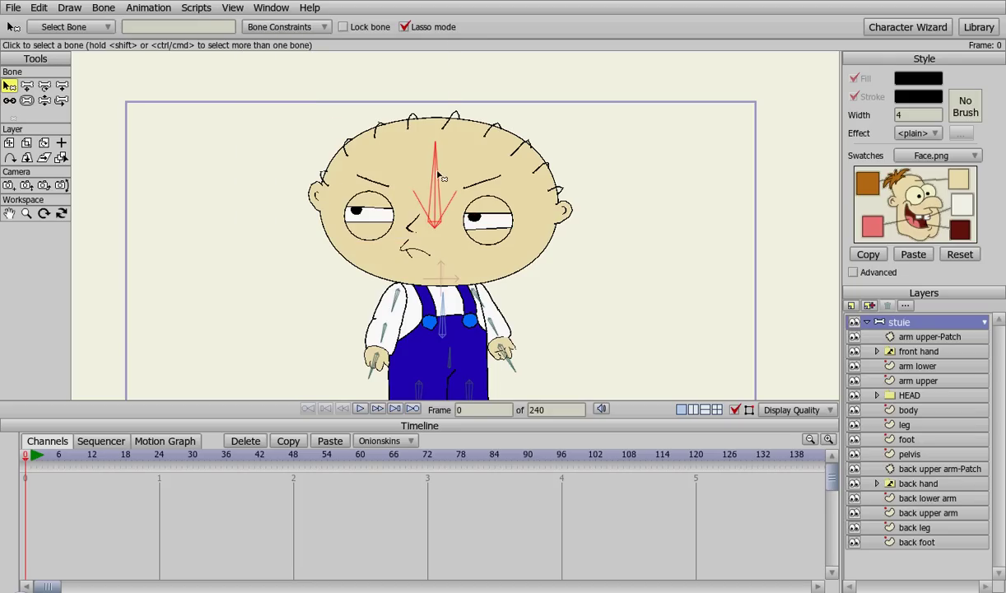
{"action": "key", "text": "z"}
{"action": "mouse_move", "coordinate": [439, 176]}
{"action": "left_mouse_down"}
{"action": "mouse_move", "coordinate": [359, 173]}
{"action": "mouse_move", "coordinate": [479, 181]}
{"action": "mouse_move", "coordinate": [352, 173]}
{"action": "mouse_move", "coordinate": [514, 180]}
{"action": "mouse_move", "coordinate": [420, 153]}
{"action": "mouse_move", "coordinate": [434, 148]}
{"action": "left_mouse_up"}
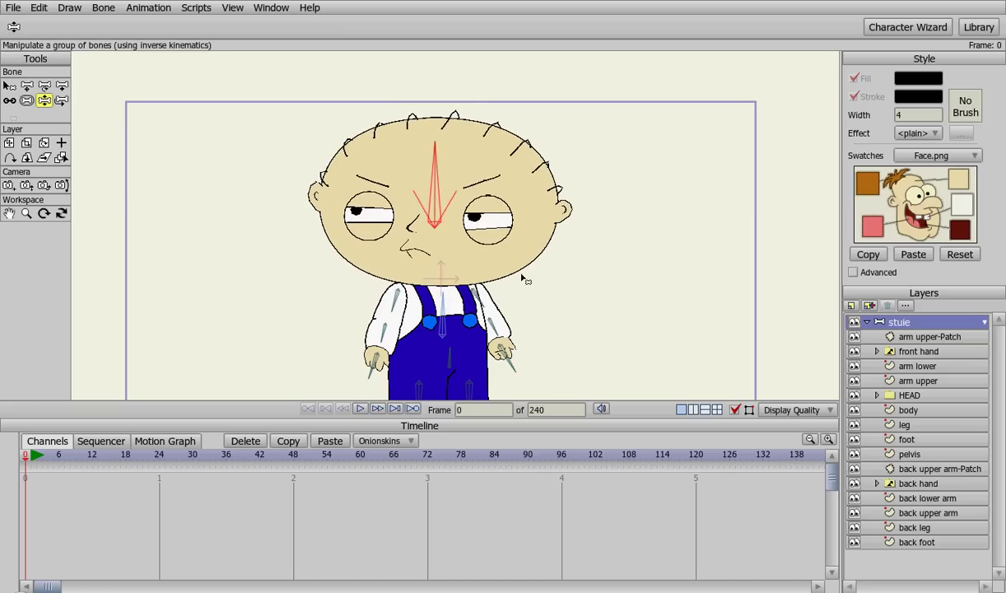
Test-bend the front foot and front leg bones and examine the joint between leg and pelvis
{"action": "scroll", "coordinate": [601, 222], "scroll_direction": "down", "scroll_amount": 3}
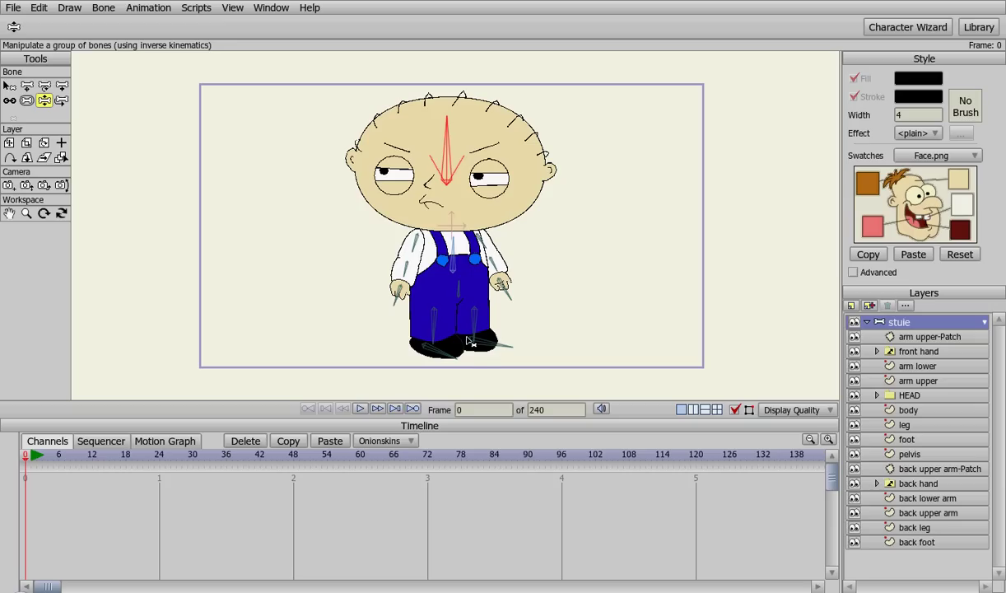
{"action": "mouse_move", "coordinate": [433, 352]}
{"action": "left_mouse_down"}
{"action": "mouse_move", "coordinate": [408, 386]}
{"action": "mouse_move", "coordinate": [374, 377]}
{"action": "mouse_move", "coordinate": [474, 353]}
{"action": "mouse_move", "coordinate": [416, 348]}
{"action": "mouse_move", "coordinate": [418, 382]}
{"action": "mouse_move", "coordinate": [411, 377]}
{"action": "mouse_move", "coordinate": [436, 390]}
{"action": "mouse_move", "coordinate": [420, 371]}
{"action": "mouse_move", "coordinate": [447, 368]}
{"action": "left_mouse_up"}
{"action": "left_click_drag", "start_coordinate": [432, 329], "coordinate": [431, 295]}
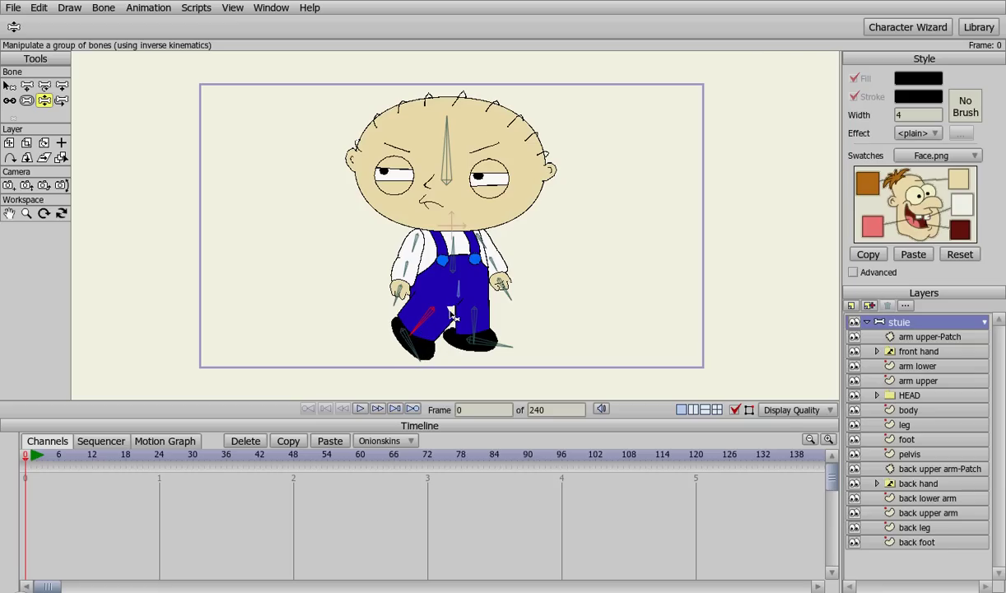
{"action": "scroll", "coordinate": [452, 317], "scroll_direction": "up", "scroll_amount": 5}
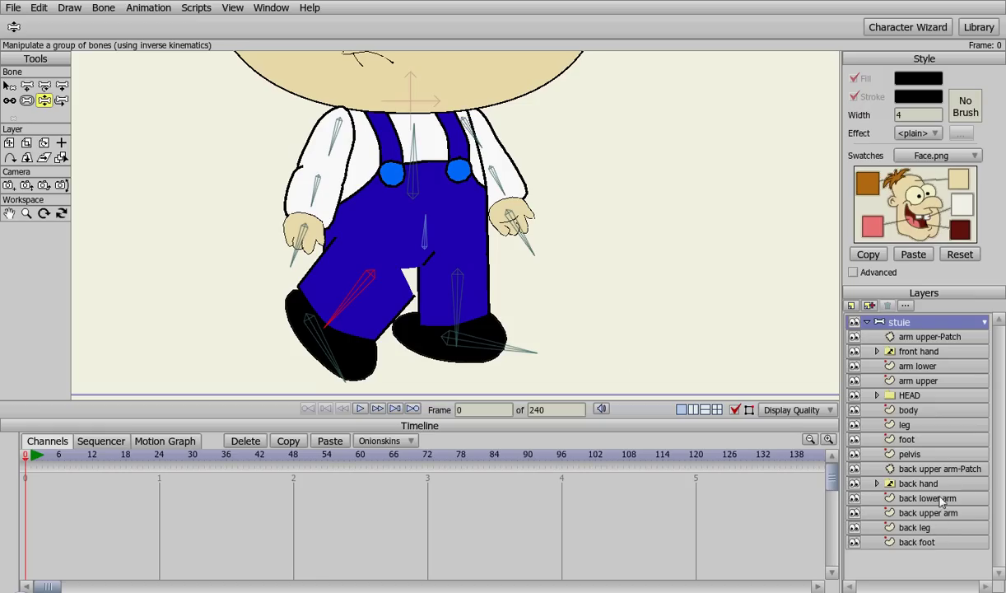
Add points along the upper edge of the leg layer's shape to round it upward over the pelvis
{"action": "left_click", "coordinate": [904, 424]}
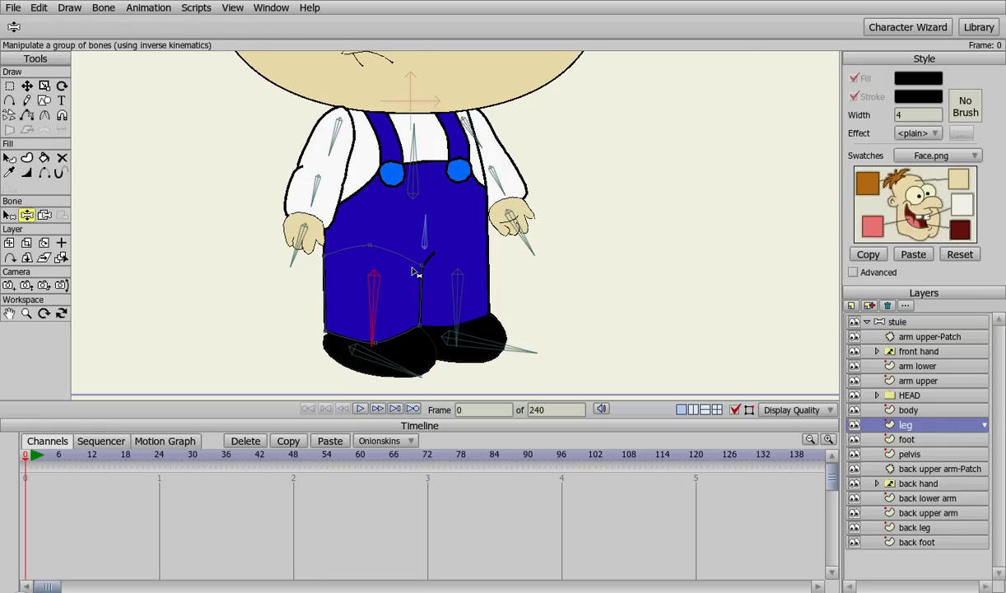
{"action": "key", "text": "a"}
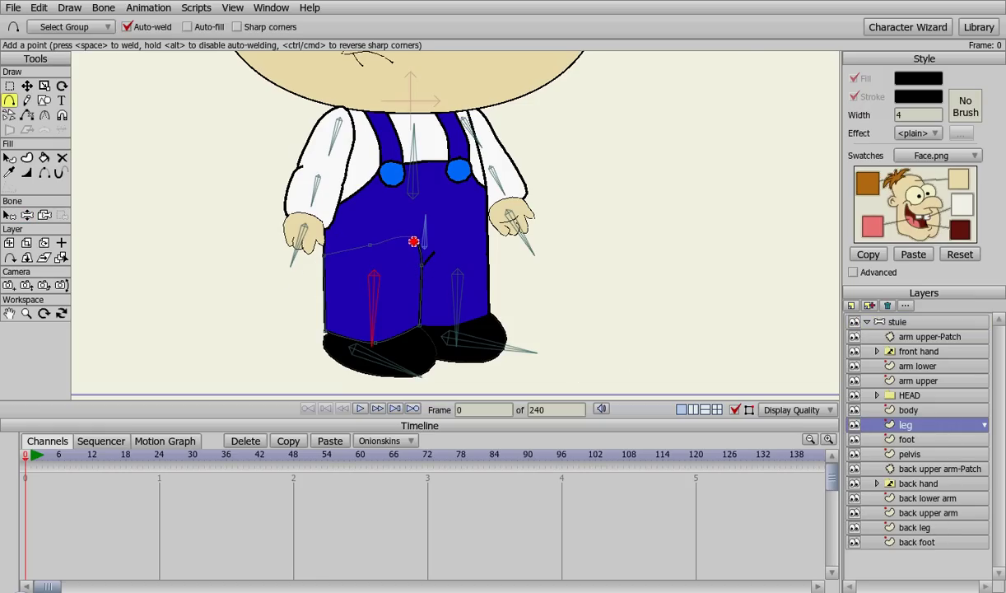
{"action": "left_click", "coordinate": [414, 235]}
{"action": "left_click", "coordinate": [361, 241]}
{"action": "key", "text": "t"}
{"action": "left_click_drag", "start_coordinate": [354, 216], "coordinate": [338, 229]}
{"action": "key", "text": "ctrl+z"}
{"action": "key", "text": "a"}
{"action": "left_click", "coordinate": [378, 214]}
{"action": "scroll", "coordinate": [434, 295], "scroll_direction": "up", "scroll_amount": 3}
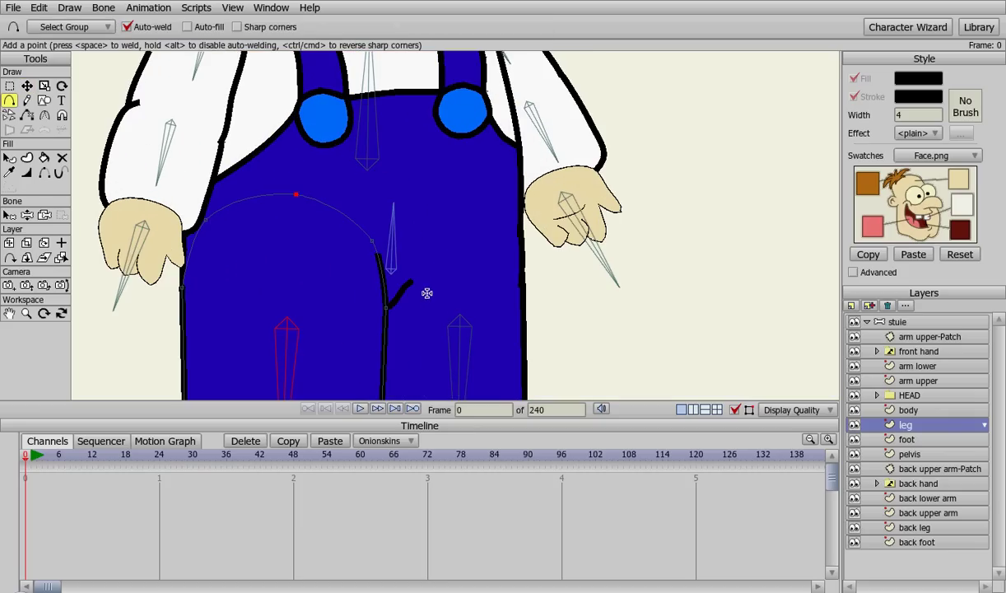
Hide the inner leg edge segment above the crotch and adjust the point at its upper end
{"action": "key", "text": "h"}
{"action": "left_click", "coordinate": [385, 280]}
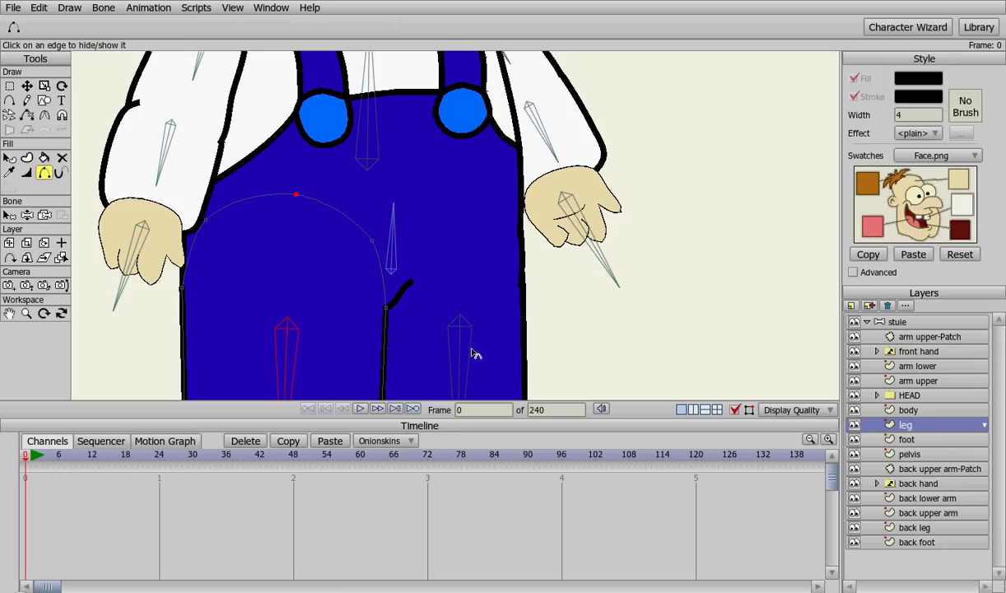
{"action": "key", "text": "t"}
{"action": "left_click", "coordinate": [373, 239]}
{"action": "scroll", "coordinate": [524, 286], "scroll_direction": "down", "scroll_amount": 3}
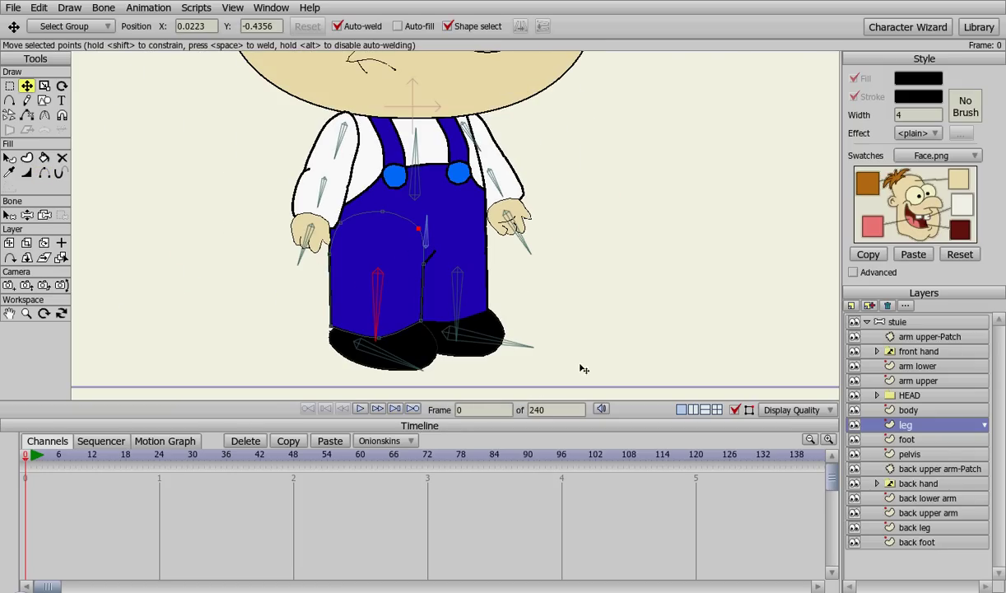
Reselect the stuie layer and swing the front leg bone to test the reshaped hip joint
{"action": "left_click", "coordinate": [857, 319]}
{"action": "key", "text": "z"}
{"action": "left_click_drag", "start_coordinate": [379, 319], "coordinate": [270, 296]}
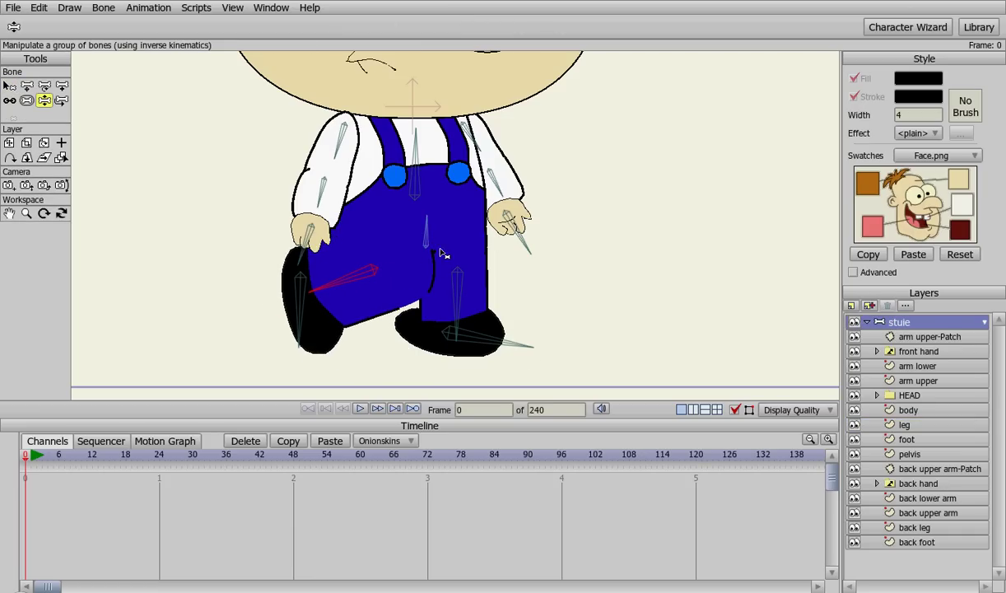
{"action": "mouse_move", "coordinate": [333, 303]}
{"action": "left_mouse_down"}
{"action": "mouse_move", "coordinate": [385, 325]}
{"action": "mouse_move", "coordinate": [321, 294]}
{"action": "mouse_move", "coordinate": [377, 321]}
{"action": "mouse_move", "coordinate": [341, 288]}
{"action": "mouse_move", "coordinate": [377, 323]}
{"action": "left_mouse_up"}
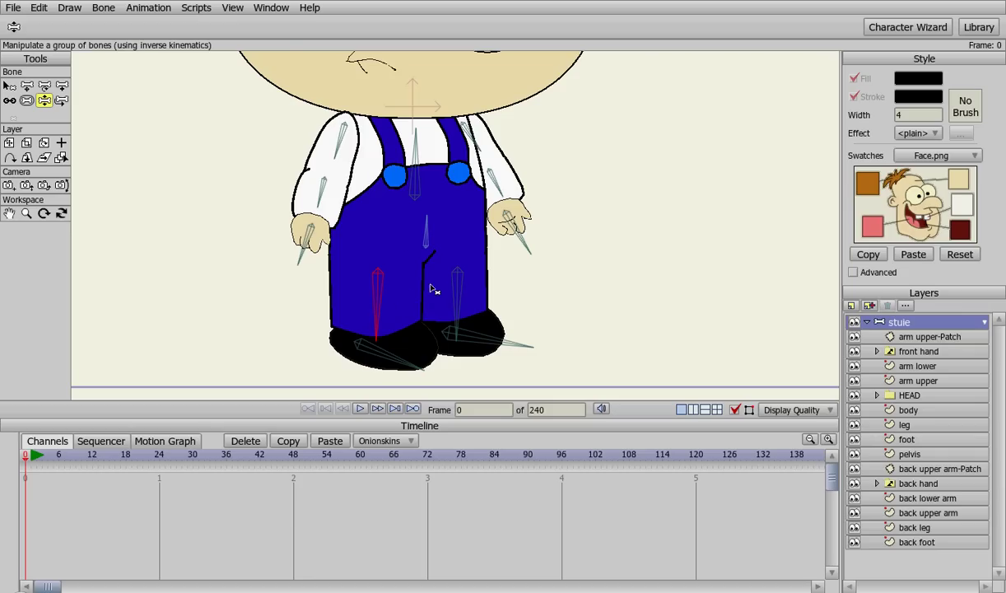
{"action": "mouse_move", "coordinate": [381, 311]}
{"action": "left_mouse_down"}
{"action": "mouse_move", "coordinate": [329, 286]}
{"action": "mouse_move", "coordinate": [438, 300]}
{"action": "mouse_move", "coordinate": [359, 321]}
{"action": "mouse_move", "coordinate": [442, 333]}
{"action": "mouse_move", "coordinate": [366, 326]}
{"action": "mouse_move", "coordinate": [383, 329]}
{"action": "left_mouse_up"}
Add a patch layer above the leg layer with the pelvis layer as its target
{"action": "left_click", "coordinate": [853, 306]}
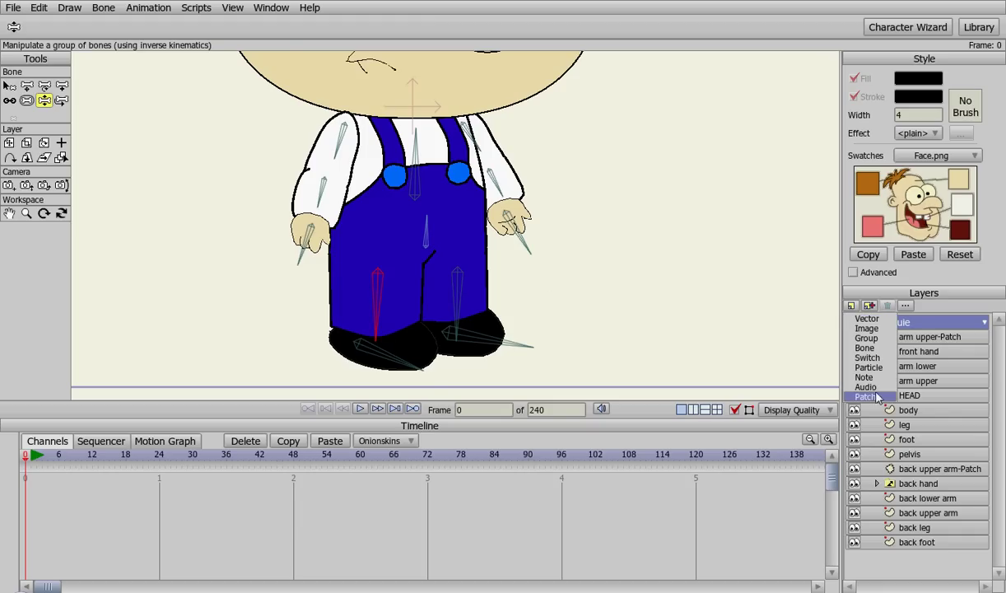
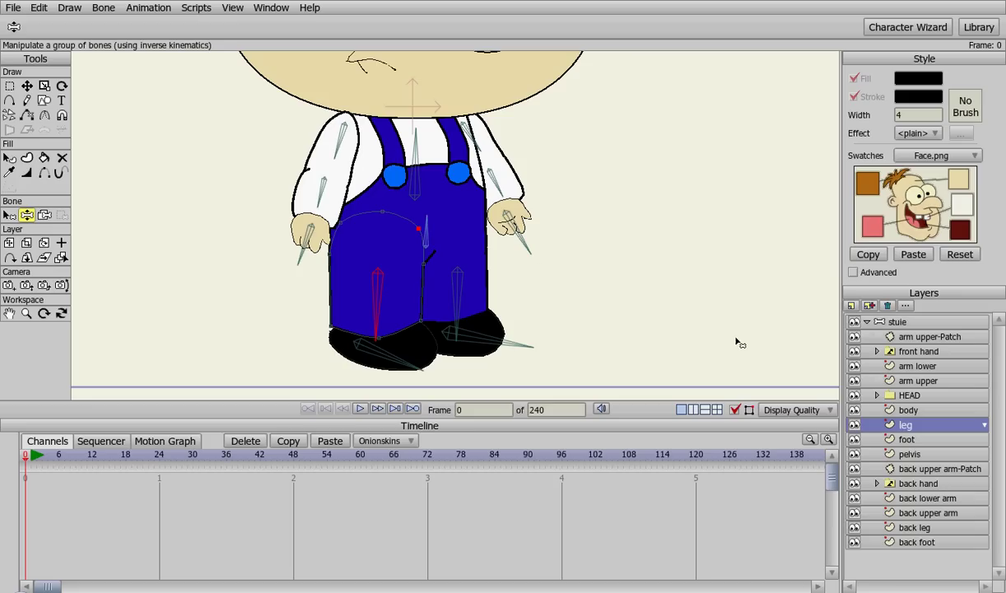
{"action": "left_click", "coordinate": [851, 306]}
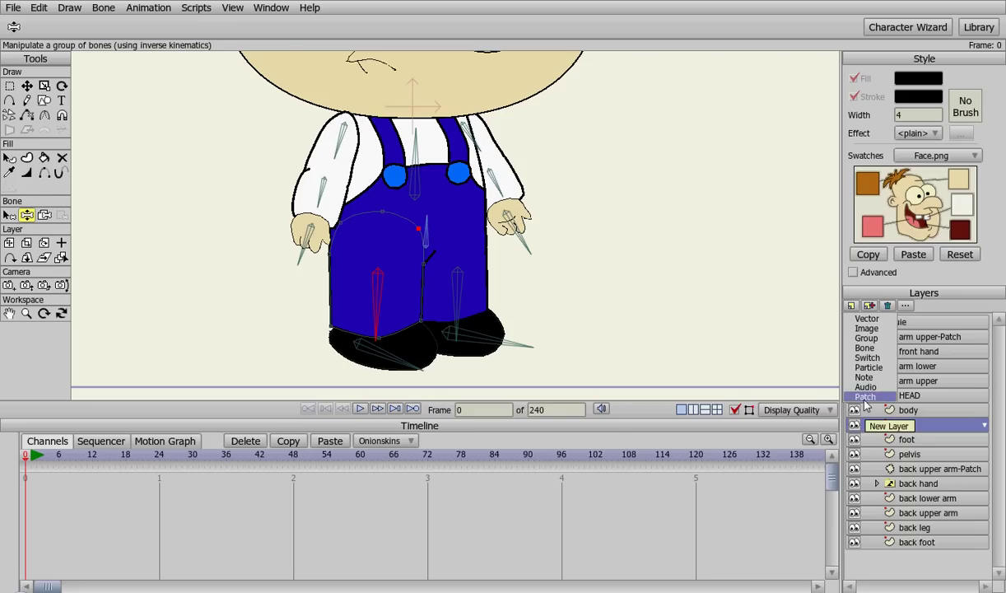
{"action": "left_click", "coordinate": [835, 405]}
{"action": "left_click", "coordinate": [501, 203]}
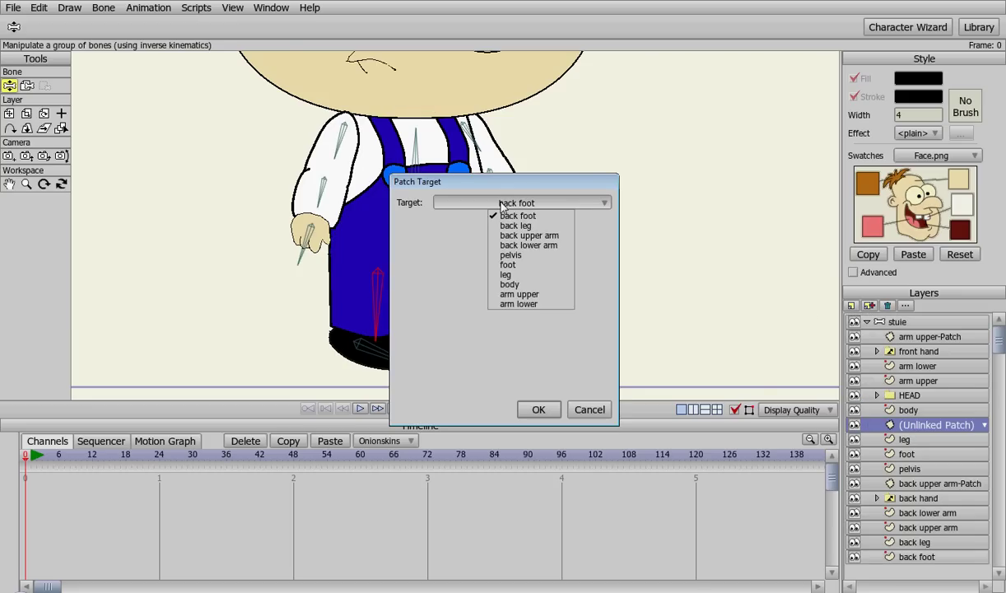
{"action": "left_click", "coordinate": [548, 256]}
{"action": "left_click", "coordinate": [538, 410]}
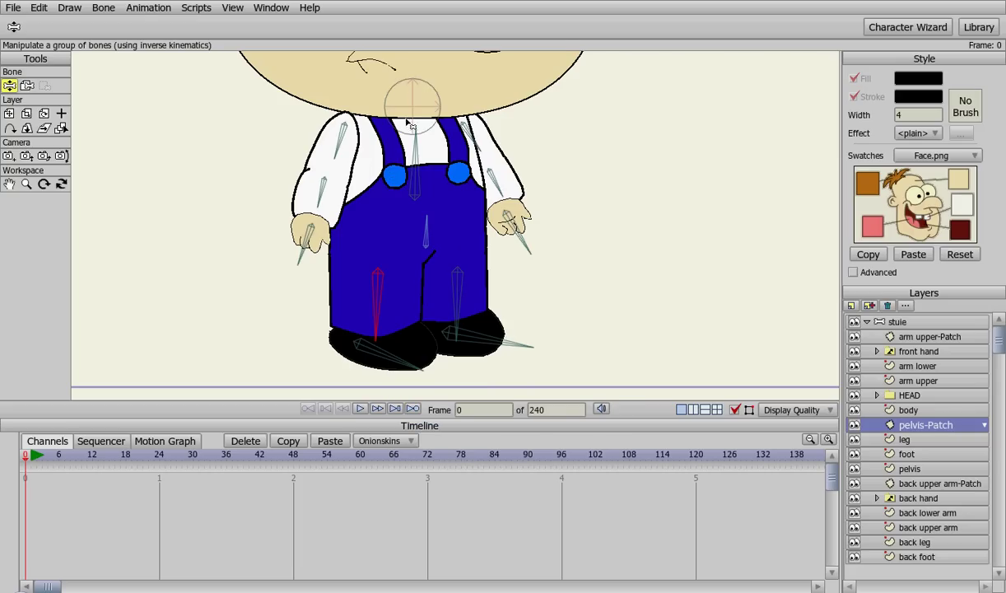
Move the pelvis patch over the front hip to about X -0.1325, Y -0.5501 and scale it to about 1.8
{"action": "left_click", "coordinate": [416, 125]}
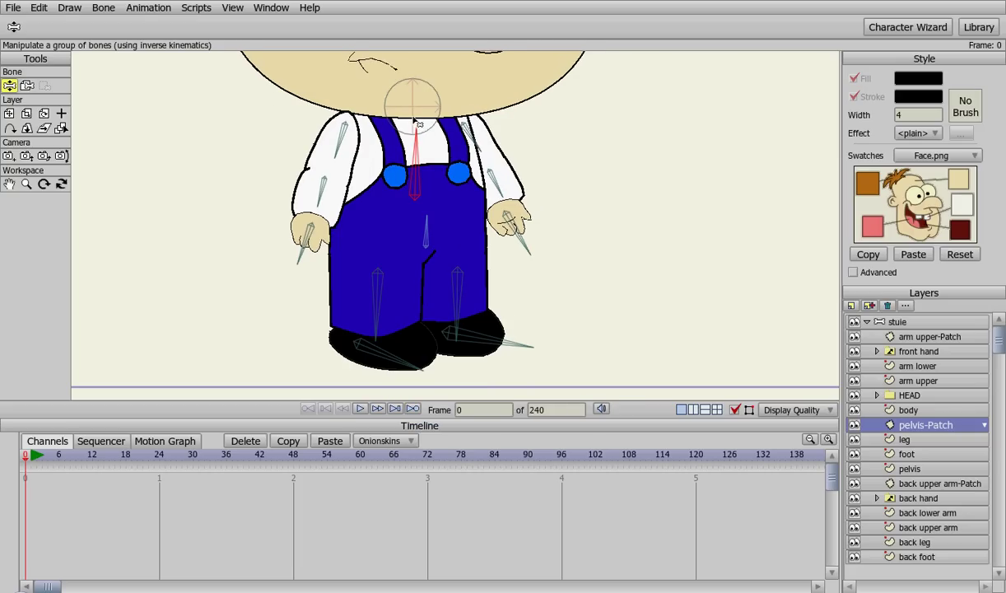
{"action": "key", "text": "0"}
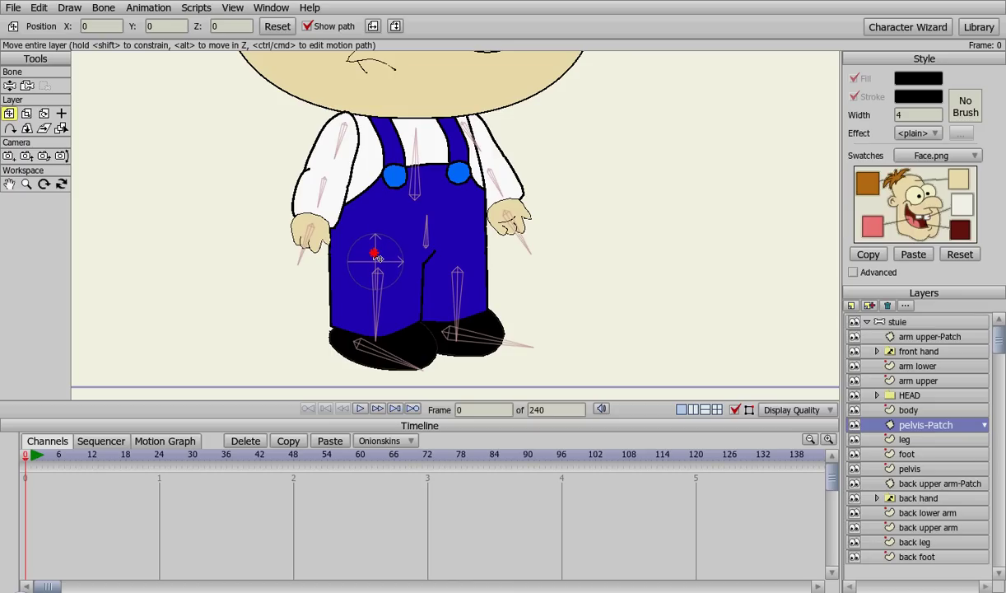
{"action": "left_click_drag", "start_coordinate": [378, 258], "coordinate": [404, 270]}
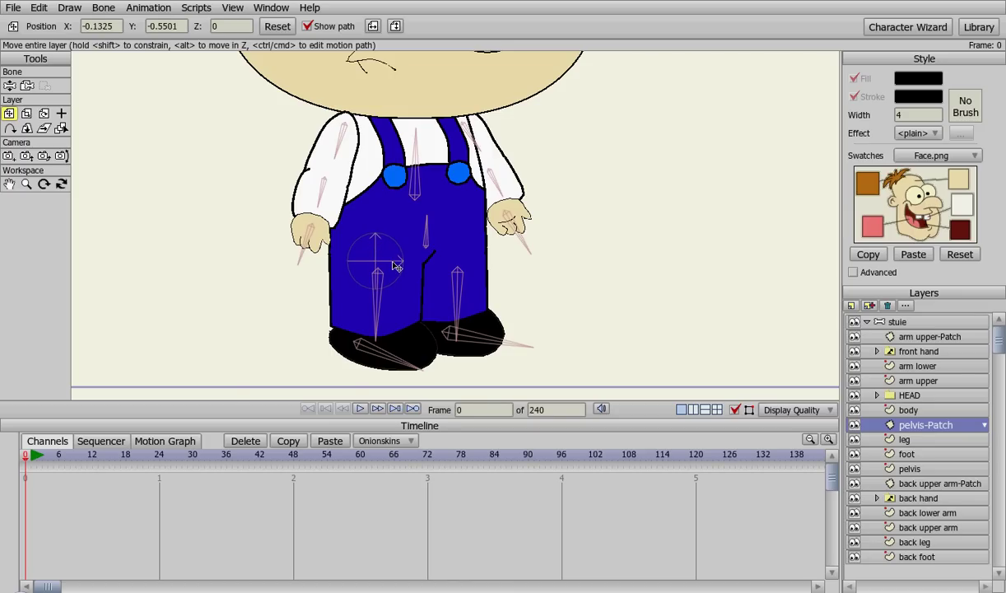
{"action": "key", "text": "9"}
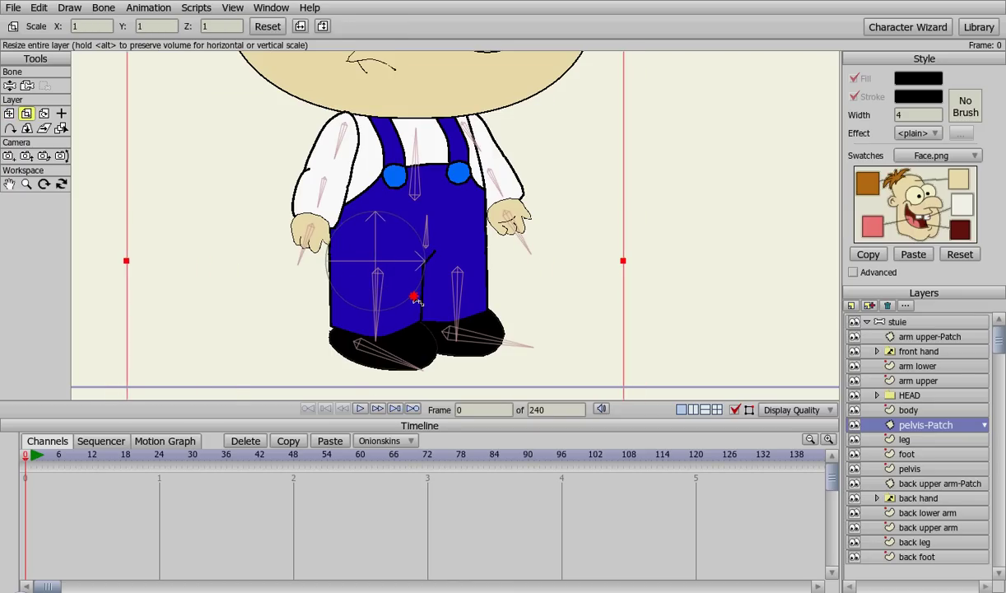
{"action": "left_click_drag", "start_coordinate": [415, 299], "coordinate": [423, 278]}
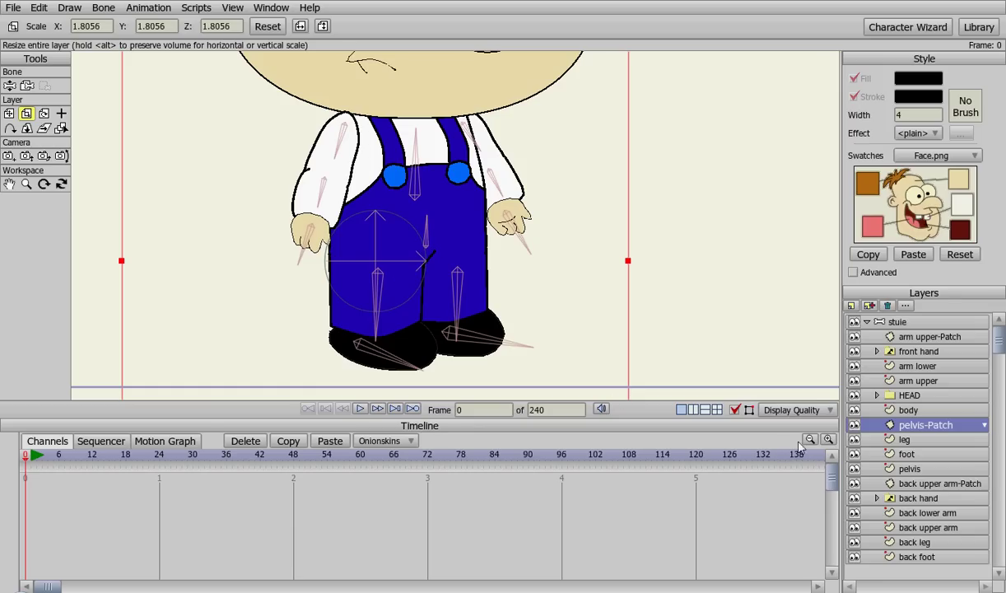
Choose the edge-hiding tool on the leg layer and hide the pelvis-Patch, pelvis and body layers
{"action": "left_click", "coordinate": [905, 440]}
{"action": "scroll", "coordinate": [459, 295], "scroll_direction": "up", "scroll_amount": 3}
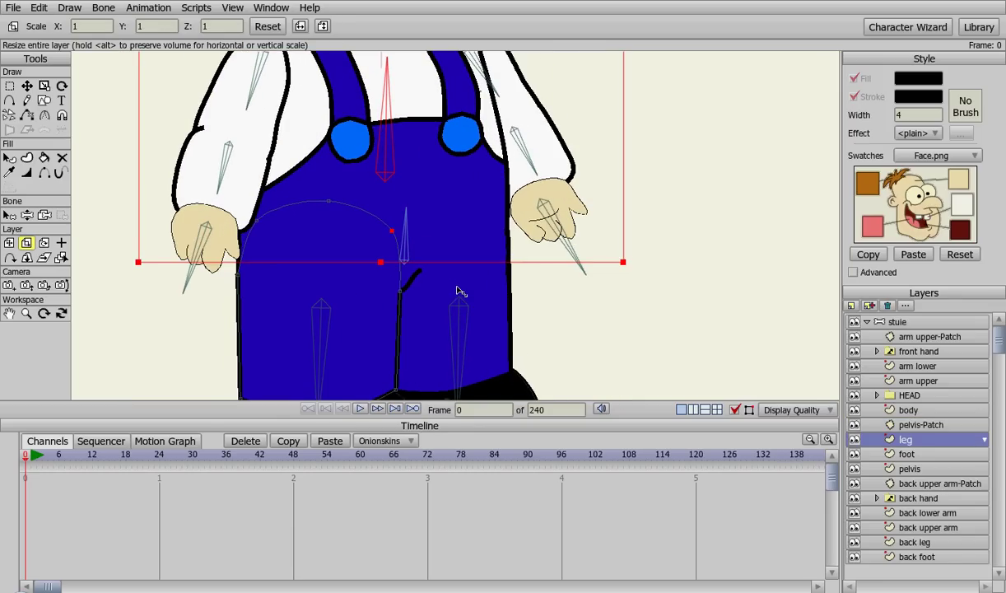
{"action": "key", "text": "h"}
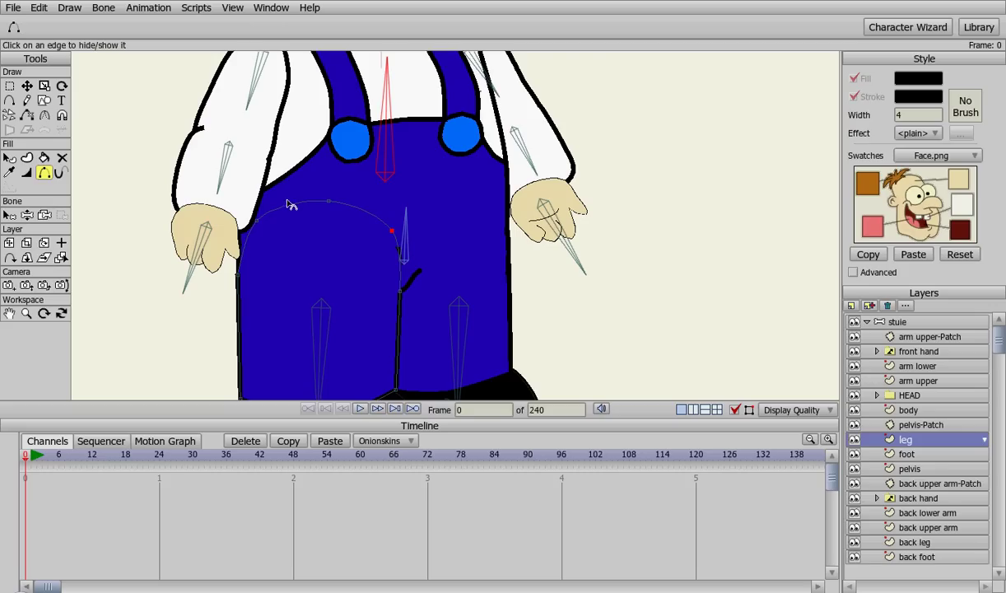
{"action": "left_click", "coordinate": [853, 425]}
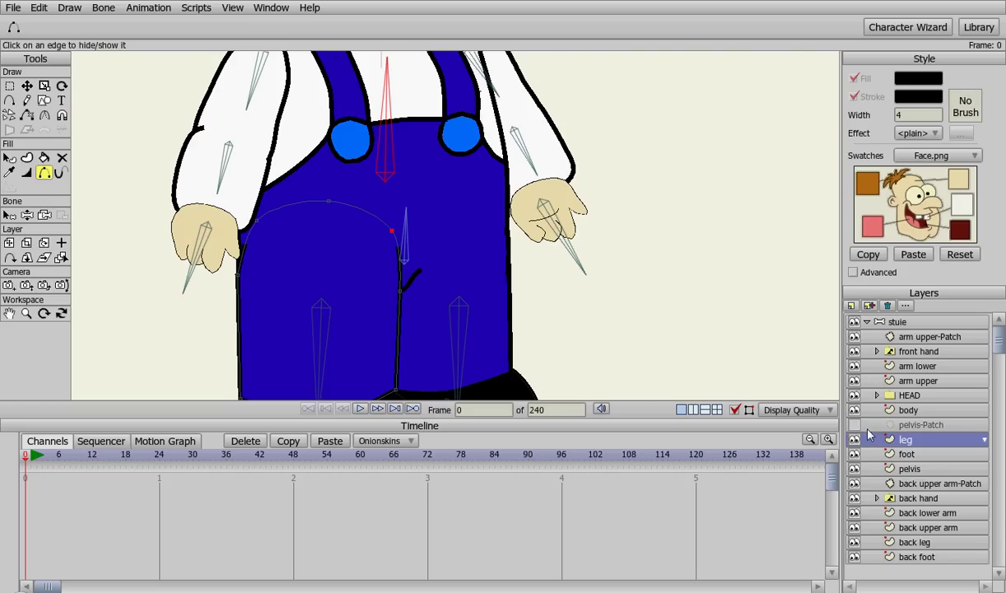
{"action": "left_click", "coordinate": [854, 468]}
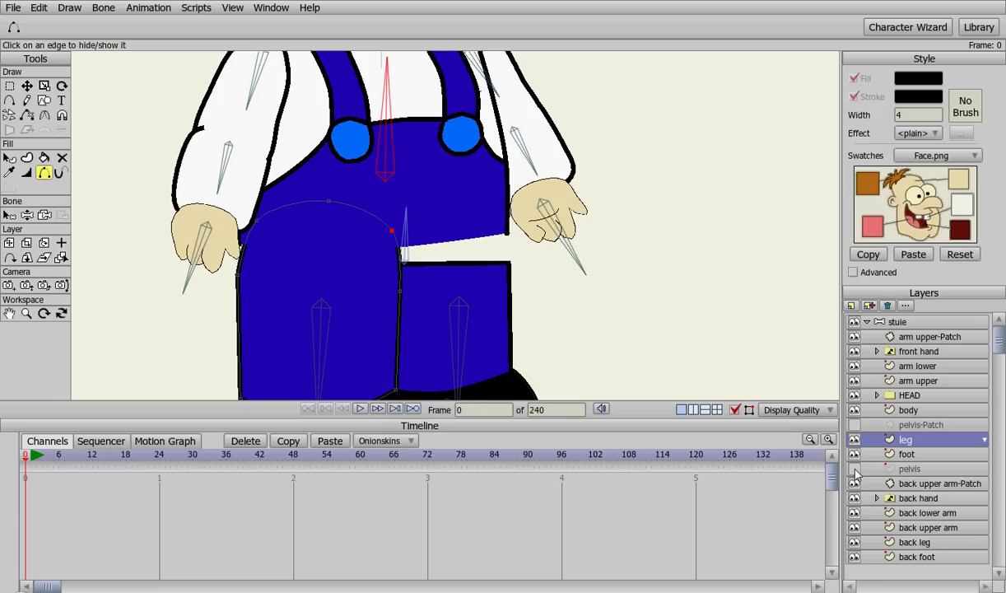
{"action": "left_click", "coordinate": [855, 411]}
Toggle the stroke visibility of the edges along the leg's rounded top and show the hidden layers again
{"action": "left_click", "coordinate": [264, 216]}
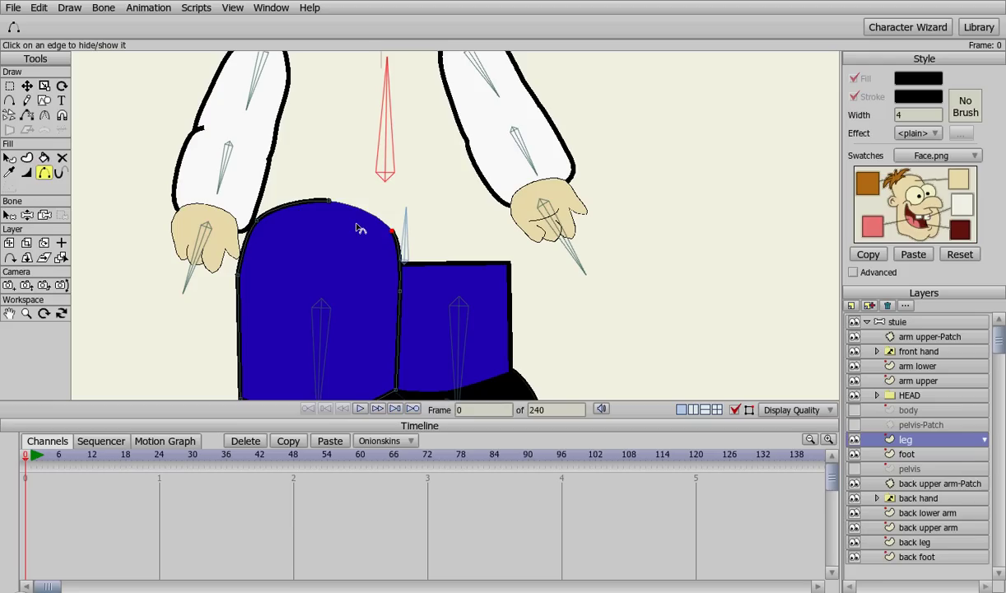
{"action": "left_click", "coordinate": [361, 215]}
{"action": "left_click", "coordinate": [854, 426]}
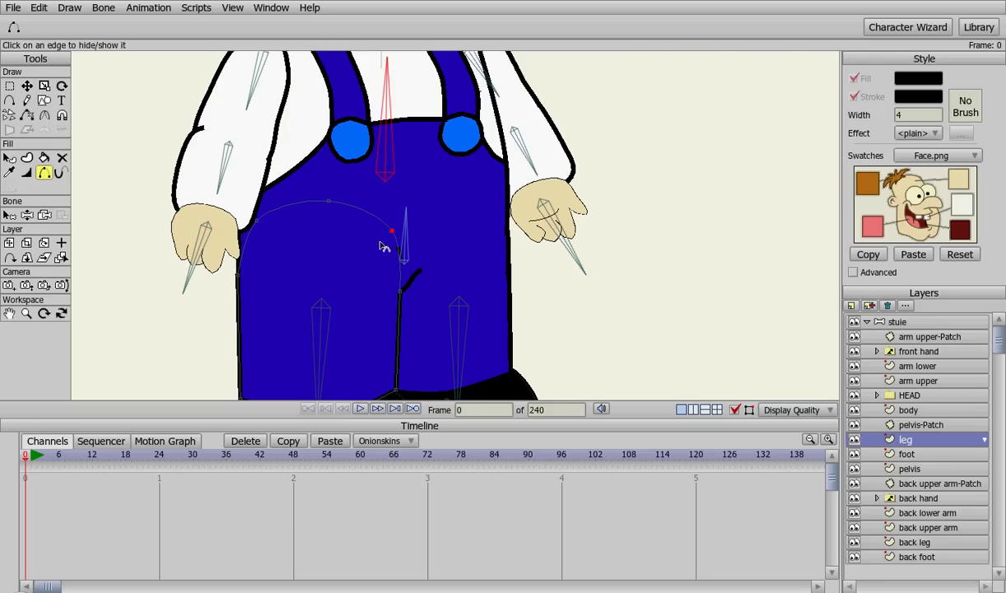
Reposition the pelvis patch to about X -0.12, Y -0.5082 so it covers the stray leg edge above the crotch
{"action": "scroll", "coordinate": [393, 254], "scroll_direction": "up", "scroll_amount": 2}
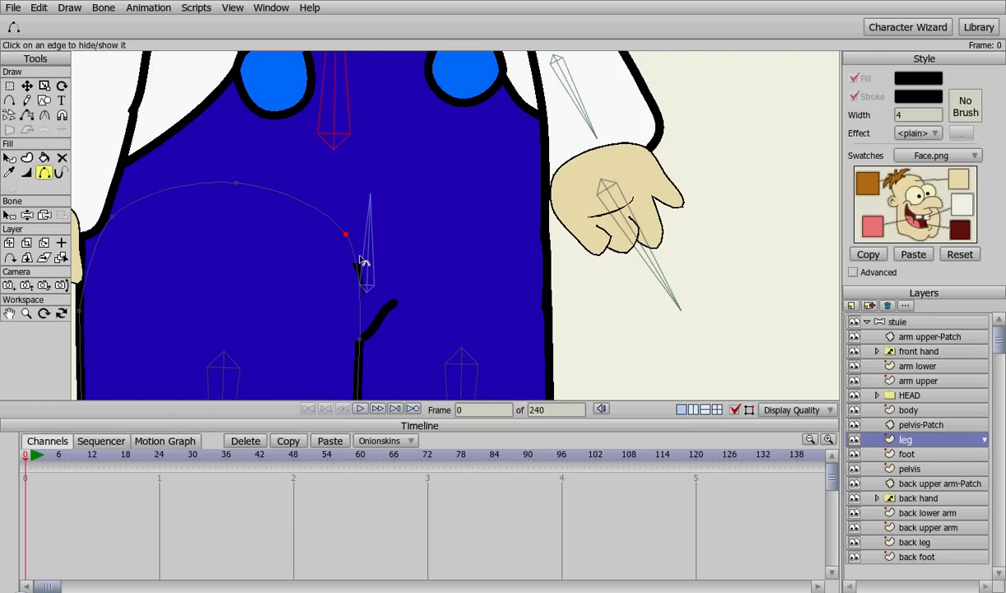
{"action": "left_click", "coordinate": [921, 425]}
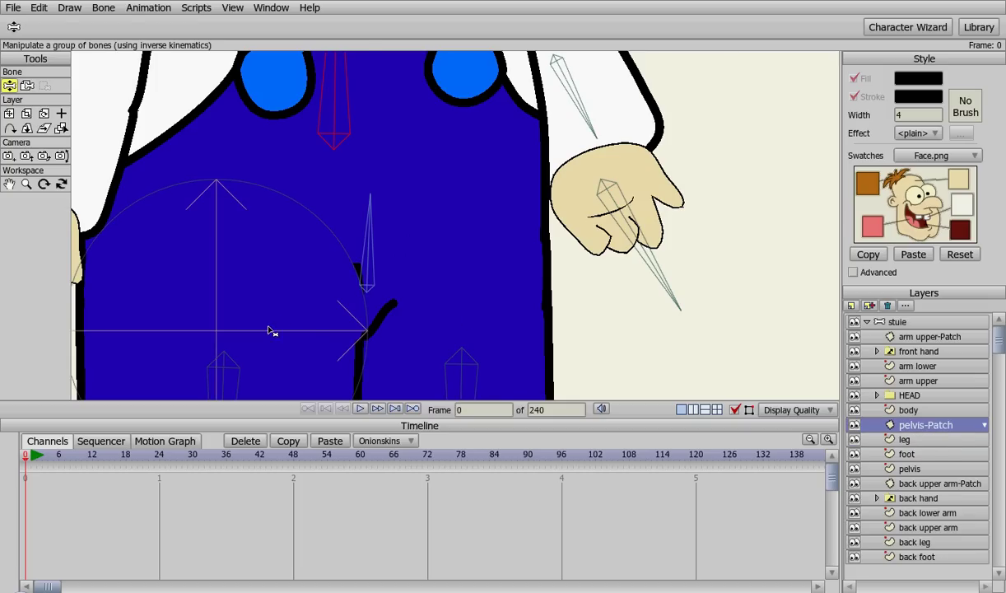
{"action": "key", "text": "t"}
{"action": "left_click_drag", "start_coordinate": [246, 314], "coordinate": [261, 281]}
{"action": "scroll", "coordinate": [371, 292], "scroll_direction": "down", "scroll_amount": 3}
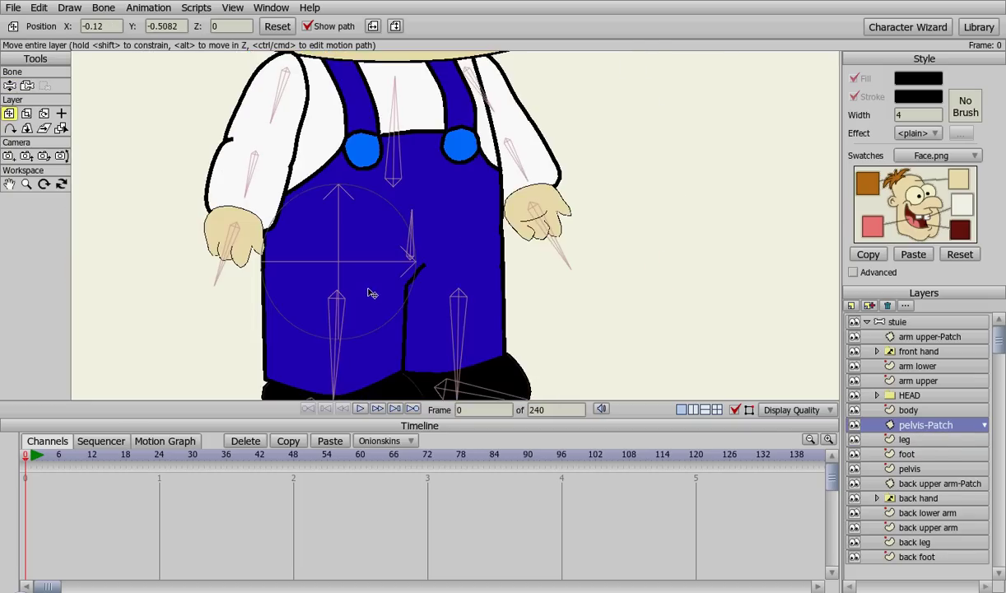
{"action": "left_click_drag", "start_coordinate": [467, 324], "coordinate": [466, 278]}
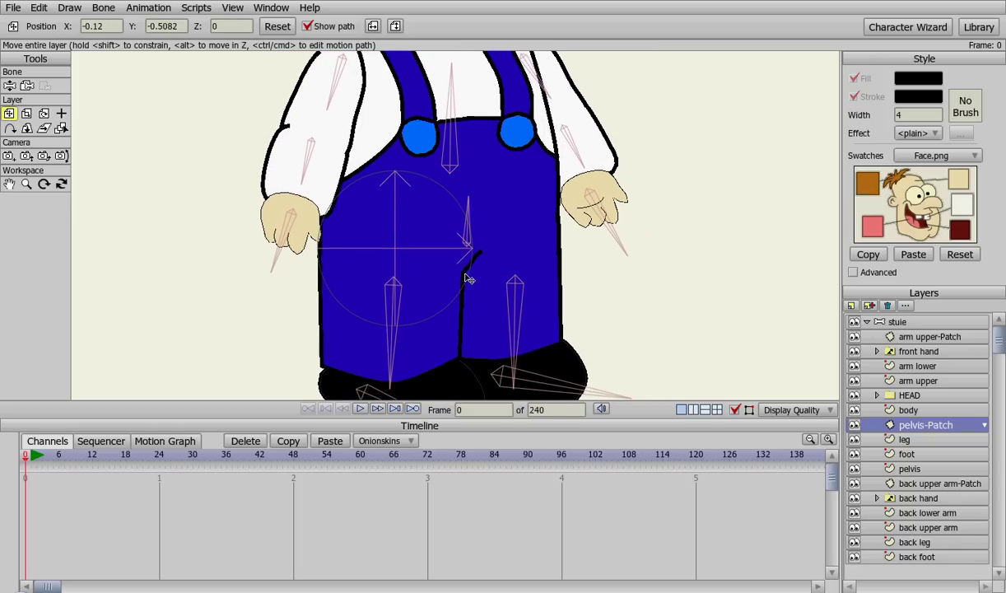
Select the stuie bone layer and swing the front leg bone to check the patched hip joint
{"action": "left_click", "coordinate": [899, 322]}
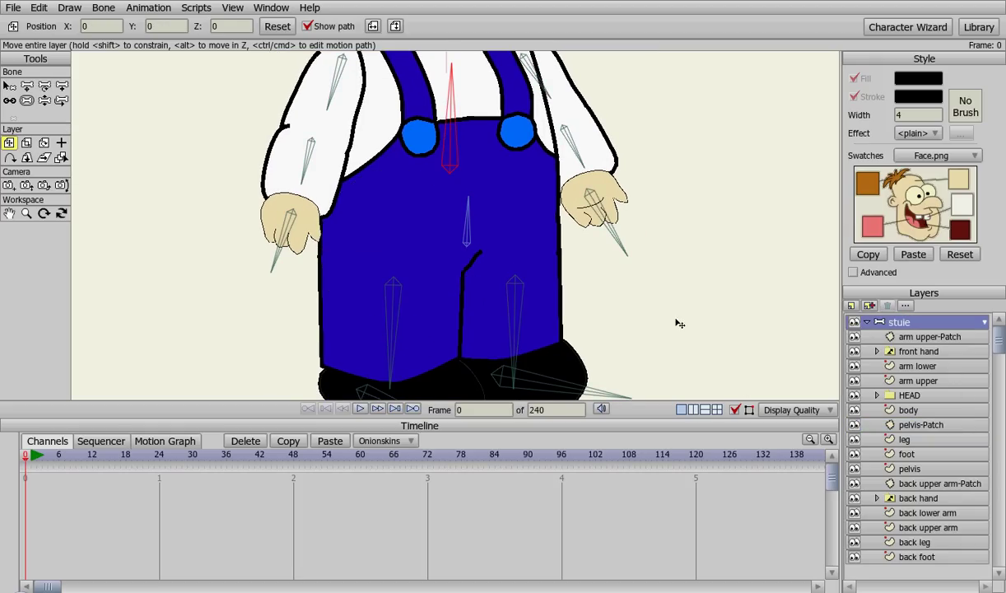
{"action": "key", "text": "z"}
{"action": "left_click_drag", "start_coordinate": [386, 332], "coordinate": [398, 350]}
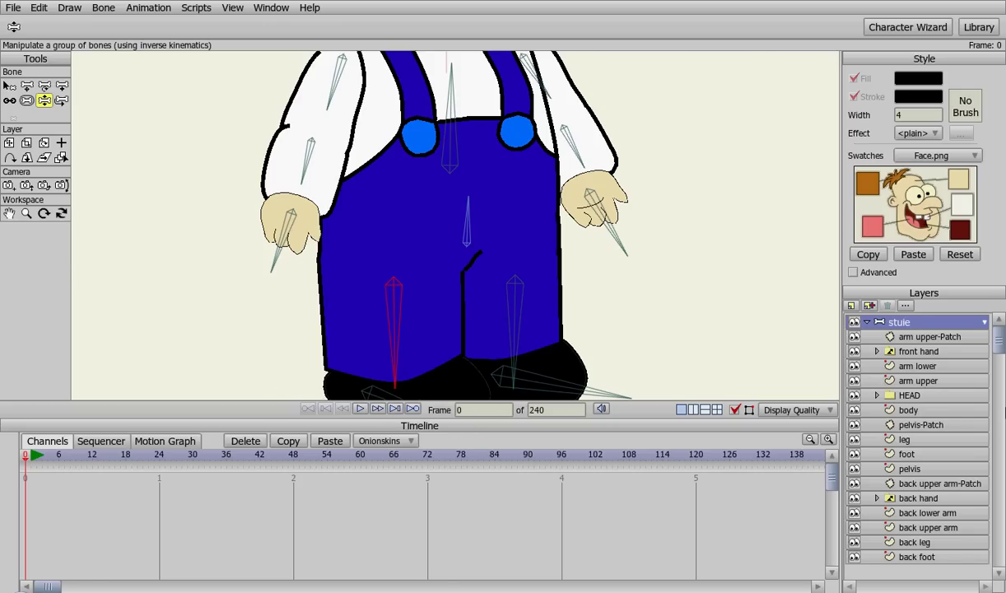
On the leg layer, lower the inner point of the rounded top toward the crotch and shift the top point slightly outward
{"action": "left_click", "coordinate": [932, 438]}
{"action": "key", "text": "t"}
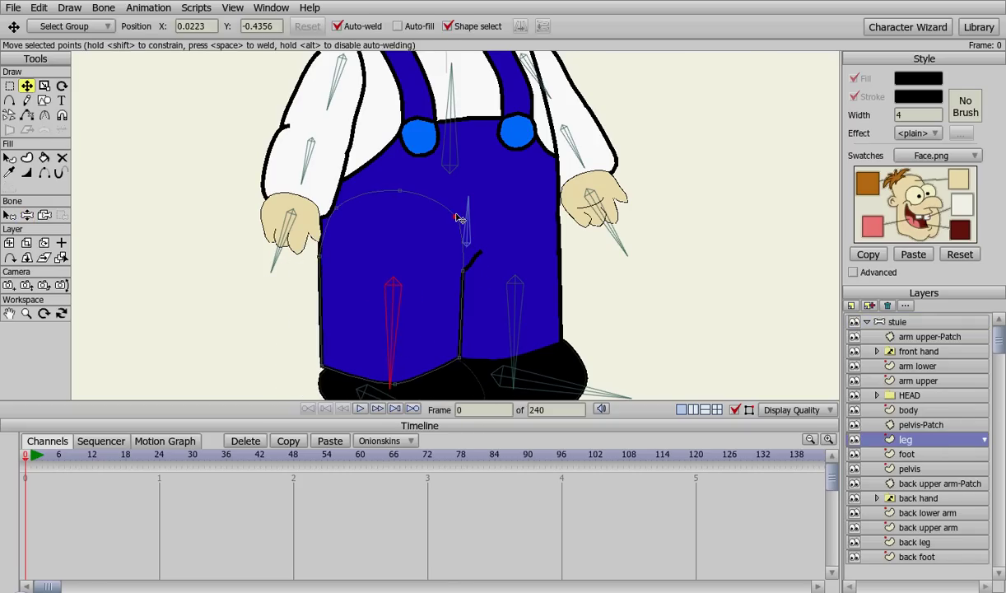
{"action": "left_click_drag", "start_coordinate": [460, 224], "coordinate": [458, 251]}
{"action": "left_click", "coordinate": [392, 194]}
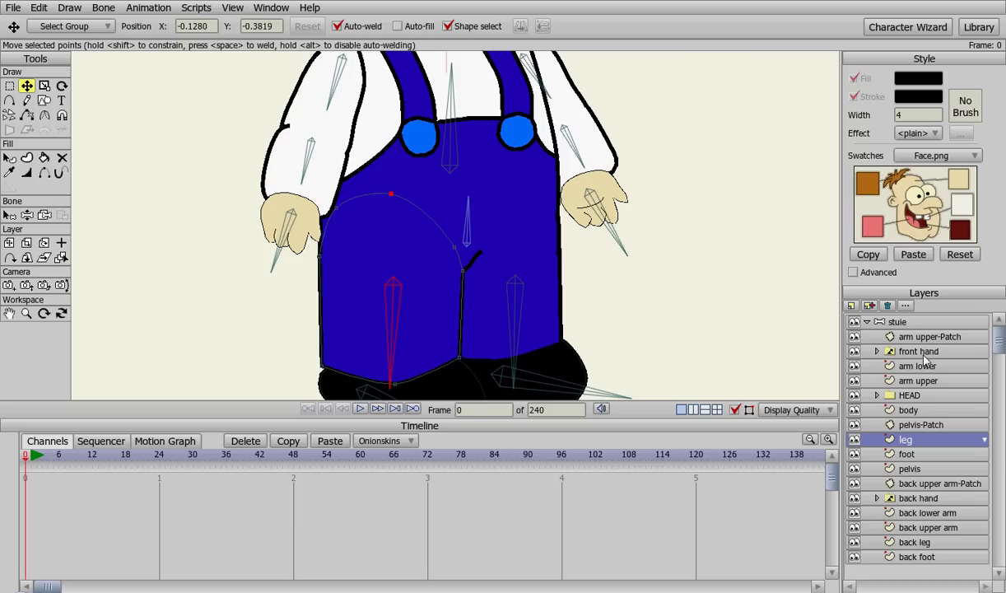
Swing the front leg bone inward on the stuie layer to test the lowered hip curve
{"action": "left_click", "coordinate": [872, 321]}
{"action": "key", "text": "z"}
{"action": "left_click_drag", "start_coordinate": [379, 356], "coordinate": [408, 337]}
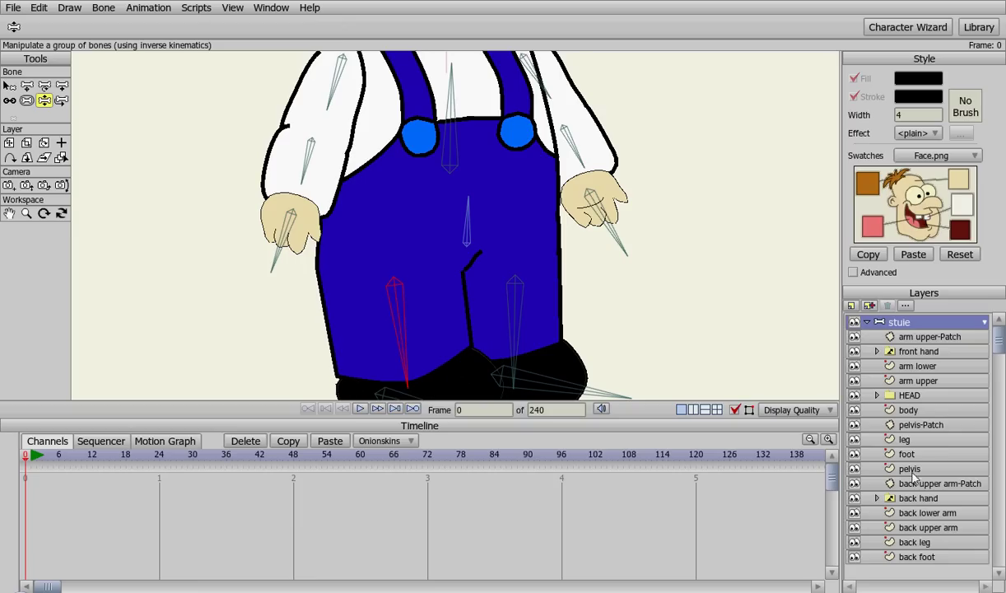
Nudge the inner point of the leg's rounded top slightly upward
{"action": "left_click", "coordinate": [880, 439]}
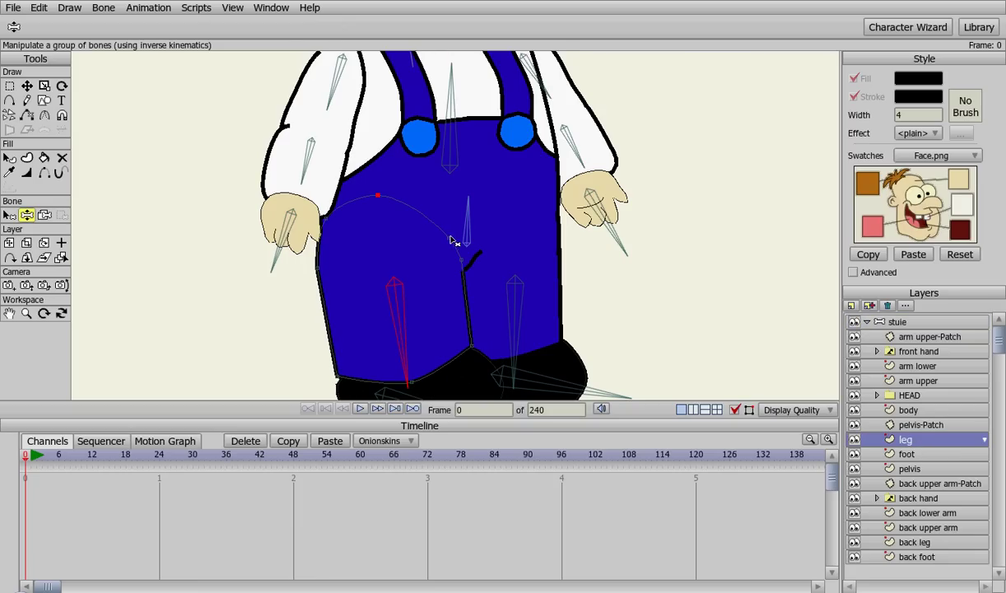
{"action": "mouse_move", "coordinate": [452, 241]}
{"action": "left_mouse_down"}
{"action": "mouse_move", "coordinate": [460, 225]}
{"action": "mouse_move", "coordinate": [457, 248]}
{"action": "mouse_move", "coordinate": [454, 234]}
{"action": "left_mouse_up"}
{"action": "key", "text": "t"}
Return to the stuie layer and swing the front leg bone outward to recheck the hip joint
{"action": "left_click", "coordinate": [900, 322]}
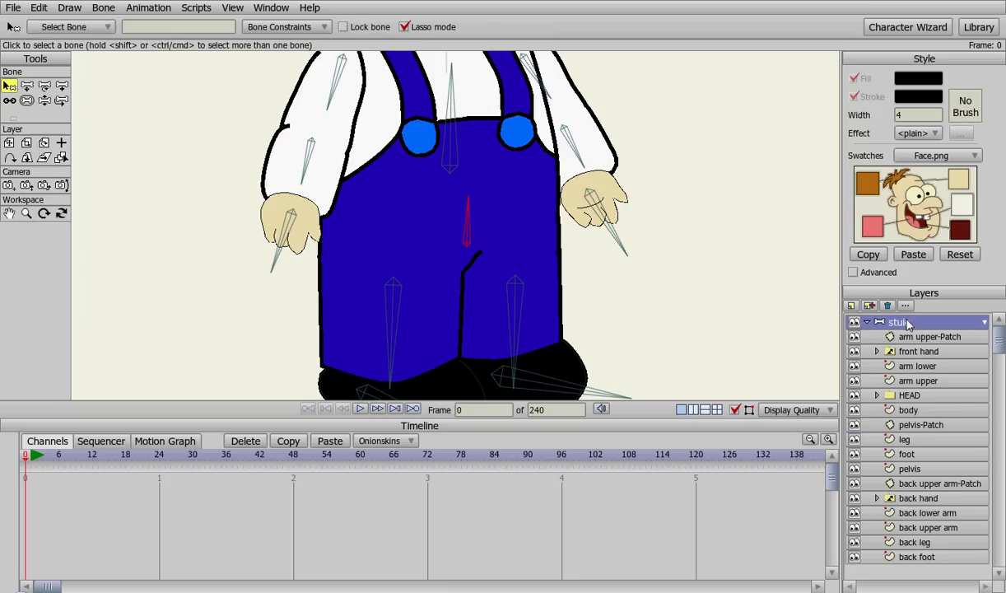
{"action": "mouse_move", "coordinate": [401, 318]}
{"action": "left_mouse_down"}
{"action": "mouse_move", "coordinate": [341, 295]}
{"action": "mouse_move", "coordinate": [371, 317]}
{"action": "mouse_move", "coordinate": [348, 317]}
{"action": "mouse_move", "coordinate": [400, 333]}
{"action": "mouse_move", "coordinate": [342, 321]}
{"action": "mouse_move", "coordinate": [400, 326]}
{"action": "mouse_move", "coordinate": [344, 315]}
{"action": "mouse_move", "coordinate": [387, 320]}
{"action": "left_mouse_up"}
Render the whole character at the current frame to inspect the joints and close the preview
{"action": "scroll", "coordinate": [516, 299], "scroll_direction": "down", "scroll_amount": 5}
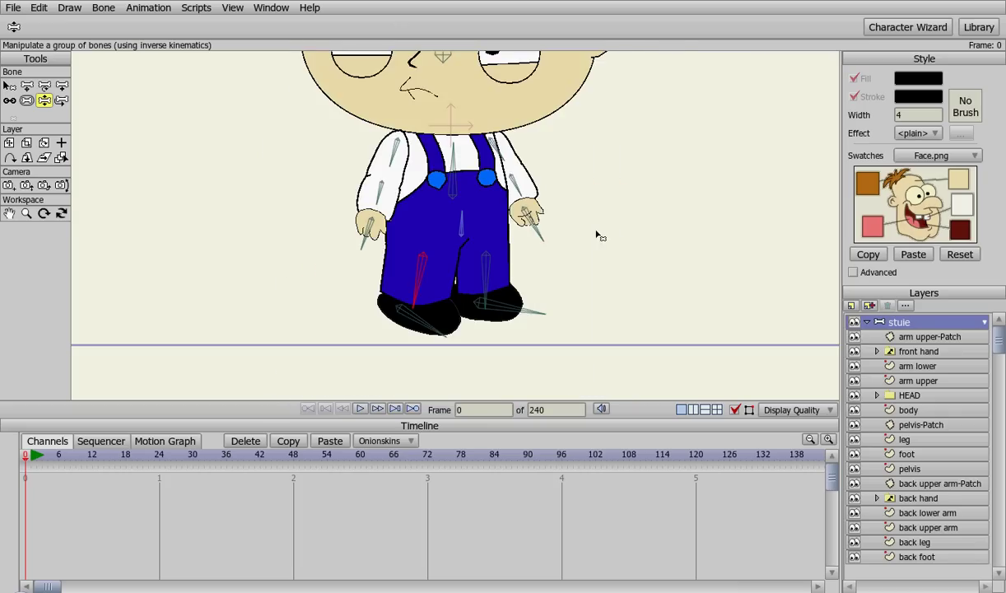
{"action": "scroll", "coordinate": [619, 262], "scroll_direction": "up", "scroll_amount": 2}
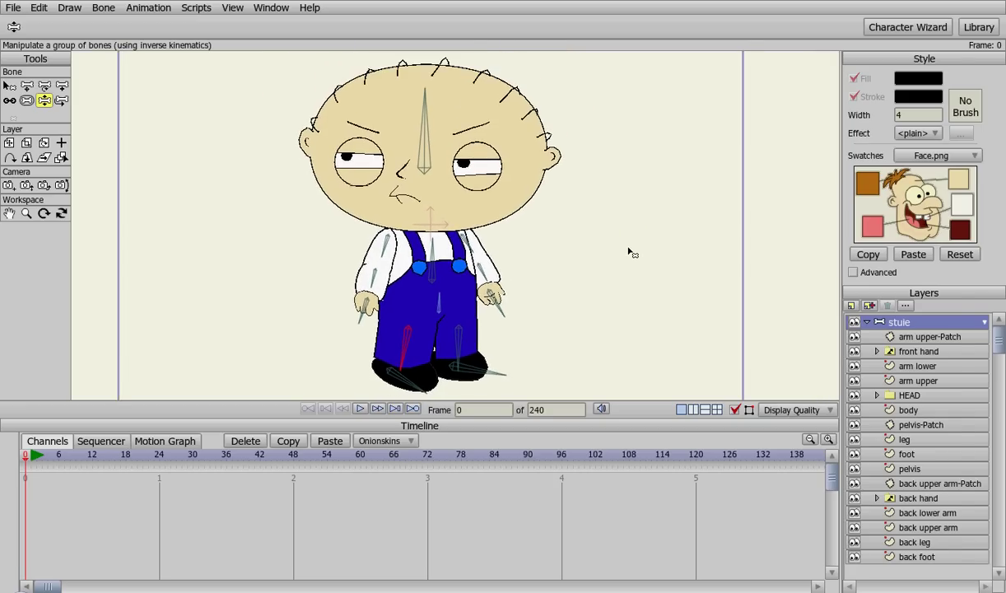
{"action": "key", "text": "ctrl+r"}
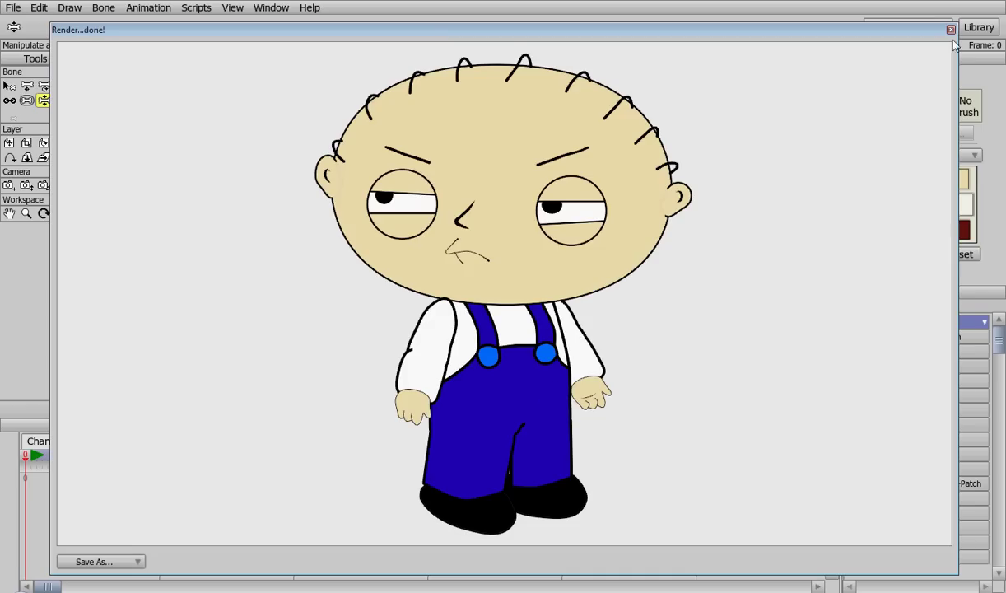
{"action": "left_click", "coordinate": [951, 30]}
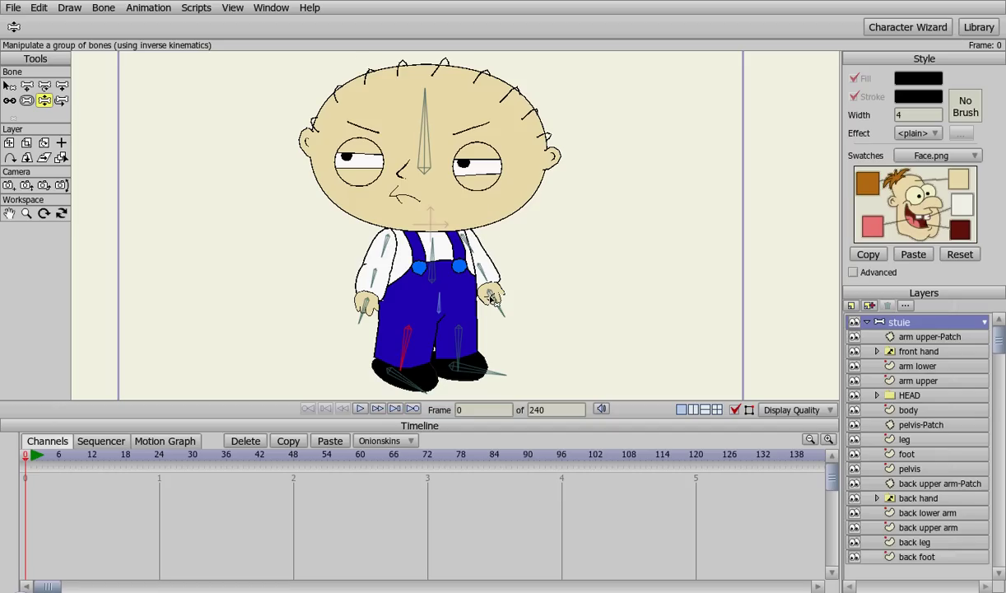
Raise the back arm and tilt the head to test the rig, and undo the test poses
{"action": "left_click_drag", "start_coordinate": [480, 279], "coordinate": [527, 217]}
{"action": "mouse_move", "coordinate": [409, 117]}
{"action": "left_mouse_down"}
{"action": "mouse_move", "coordinate": [421, 123]}
{"action": "mouse_move", "coordinate": [396, 114]}
{"action": "left_mouse_up"}
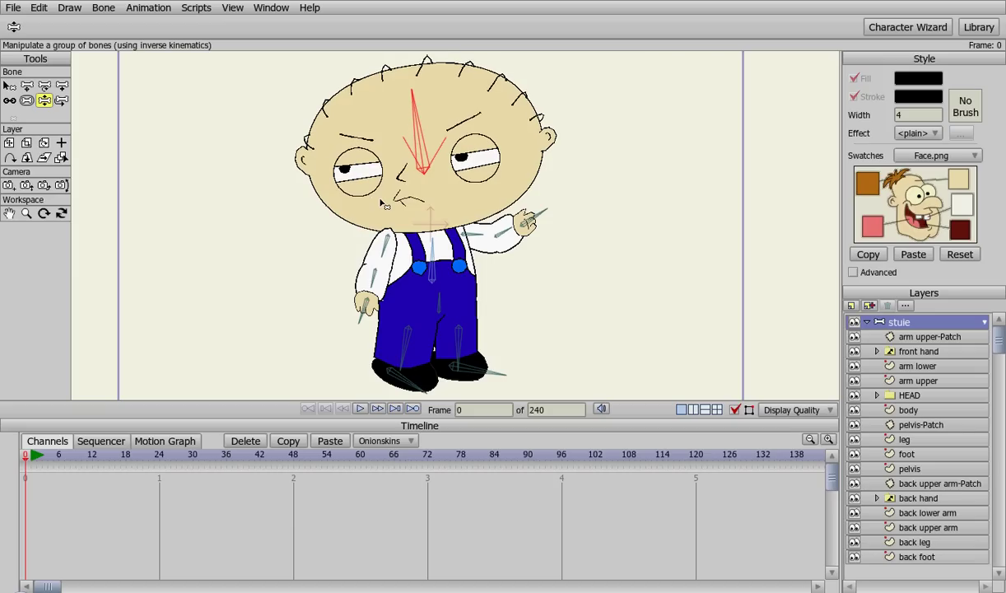
{"action": "key", "text": "ctrl+z"}
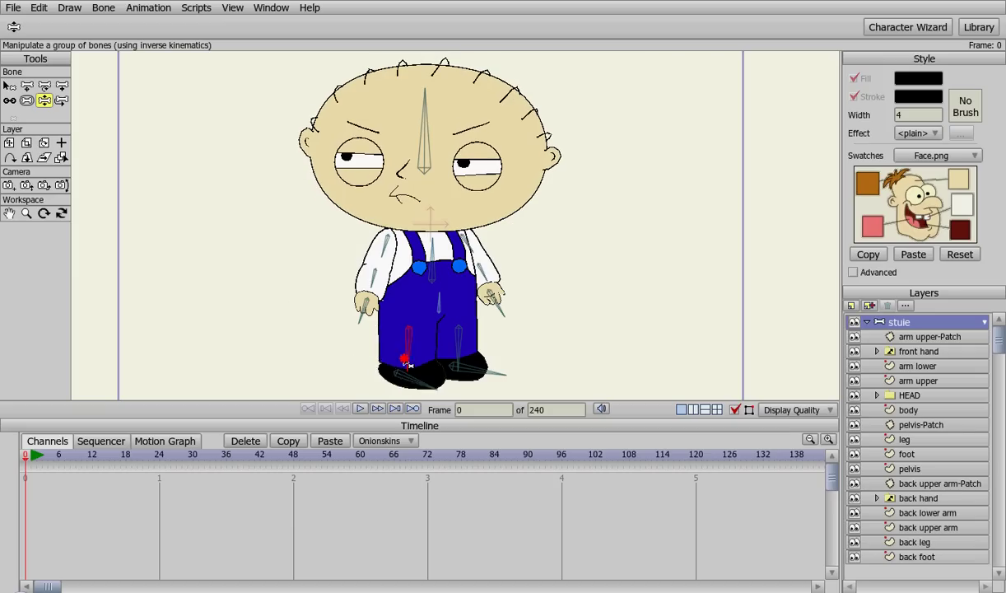
Swing the front leg bone slightly and raise the back arm with its hand pointing upward
{"action": "left_click_drag", "start_coordinate": [402, 360], "coordinate": [407, 345]}
{"action": "left_click_drag", "start_coordinate": [478, 286], "coordinate": [517, 206]}
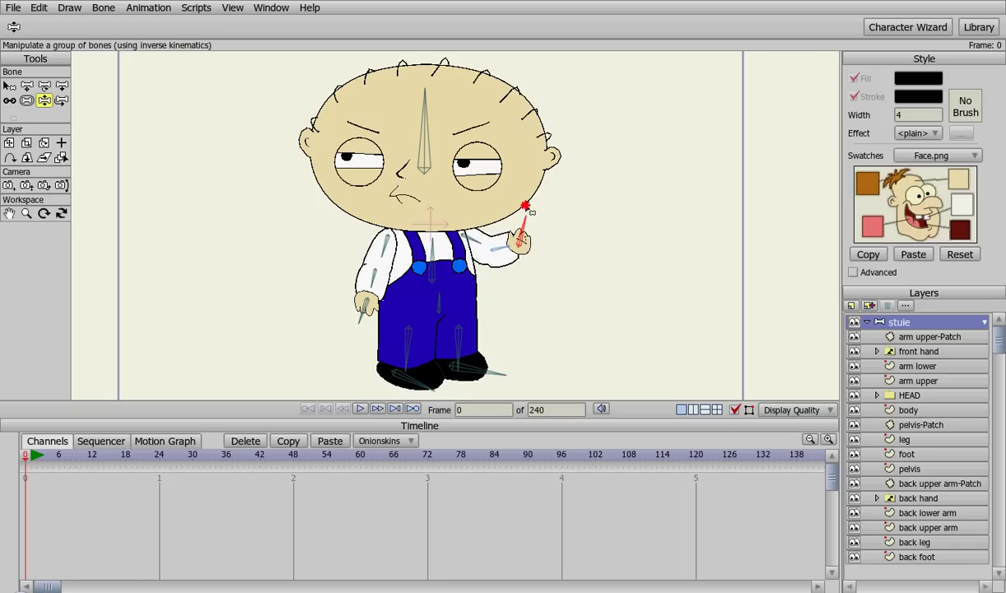